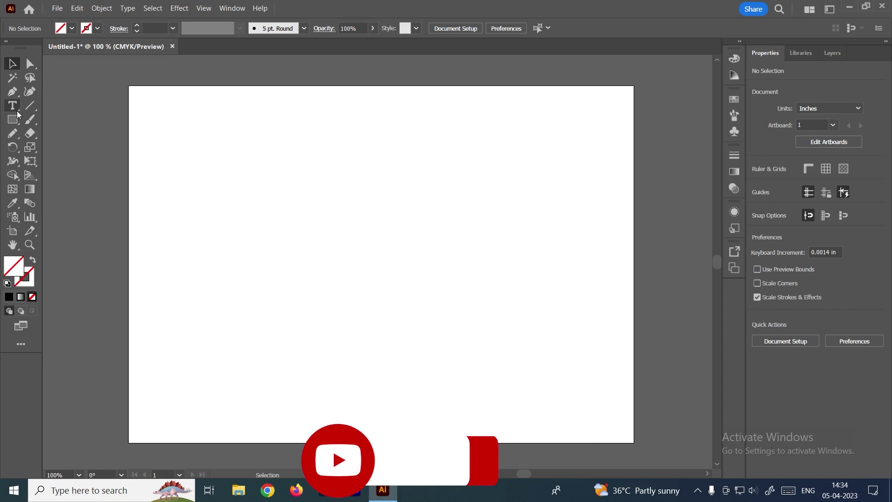
Step: Type a letter A on the artboard in Montserrat Bold
{"action": "left_click", "coordinate": [15, 110]}
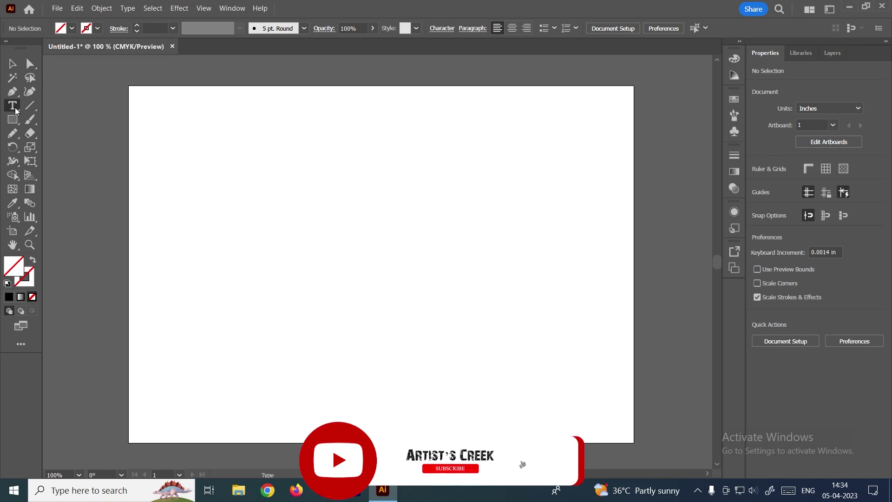
{"action": "left_click", "coordinate": [362, 272]}
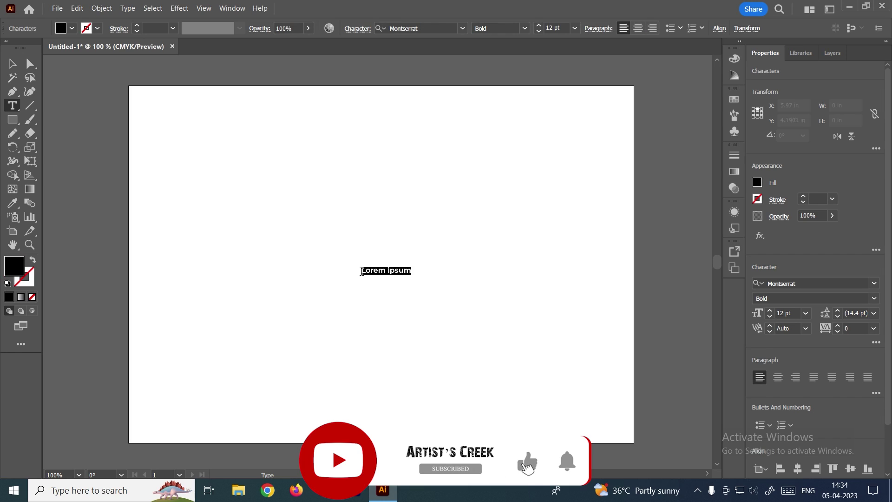
{"action": "type", "text": "A"}
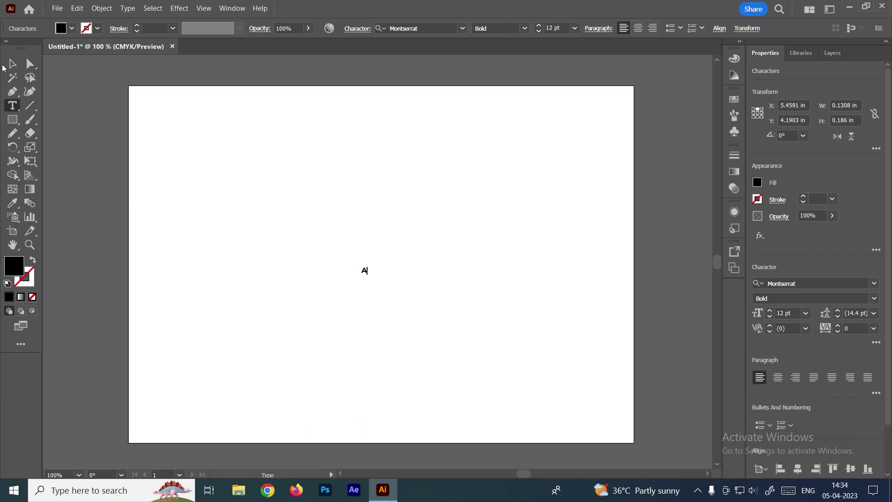
Step: Scale the A up to about 421 pt and centre it on the artboard
{"action": "left_click", "coordinate": [9, 66]}
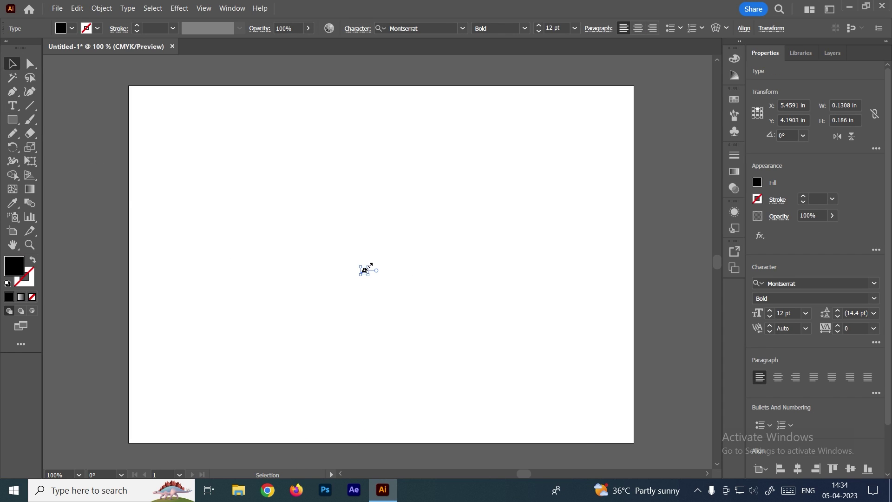
{"action": "left_click_drag", "start_coordinate": [370, 265], "coordinate": [567, 105]}
{"action": "left_click_drag", "start_coordinate": [444, 200], "coordinate": [410, 268]}
{"action": "left_click_drag", "start_coordinate": [448, 182], "coordinate": [553, 116]}
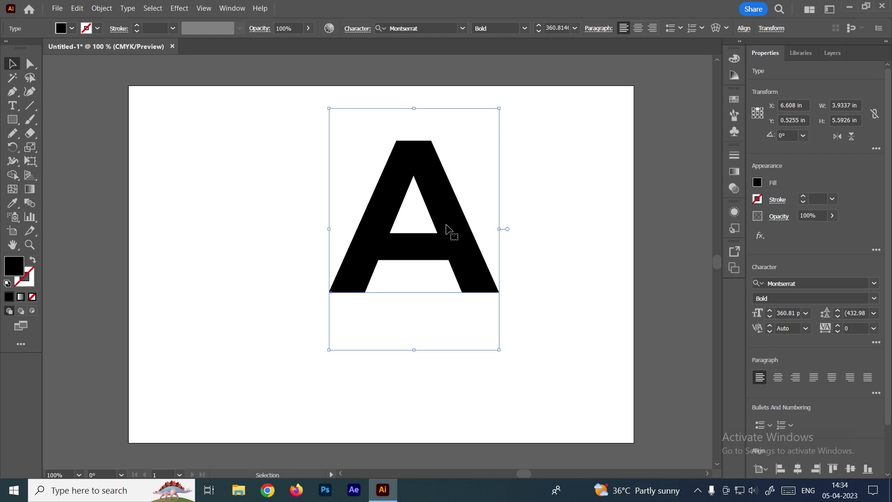
{"action": "left_click_drag", "start_coordinate": [450, 233], "coordinate": [419, 263]}
{"action": "left_click_drag", "start_coordinate": [467, 145], "coordinate": [528, 106]}
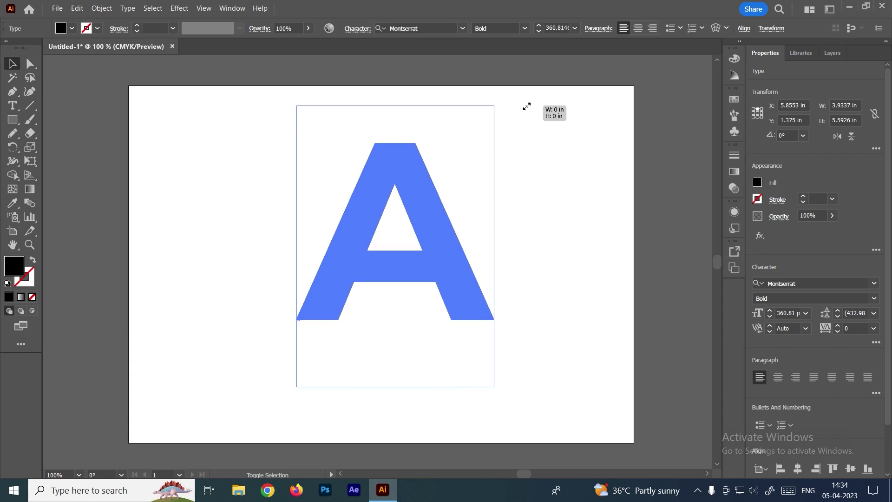
{"action": "left_click_drag", "start_coordinate": [429, 236], "coordinate": [425, 244]}
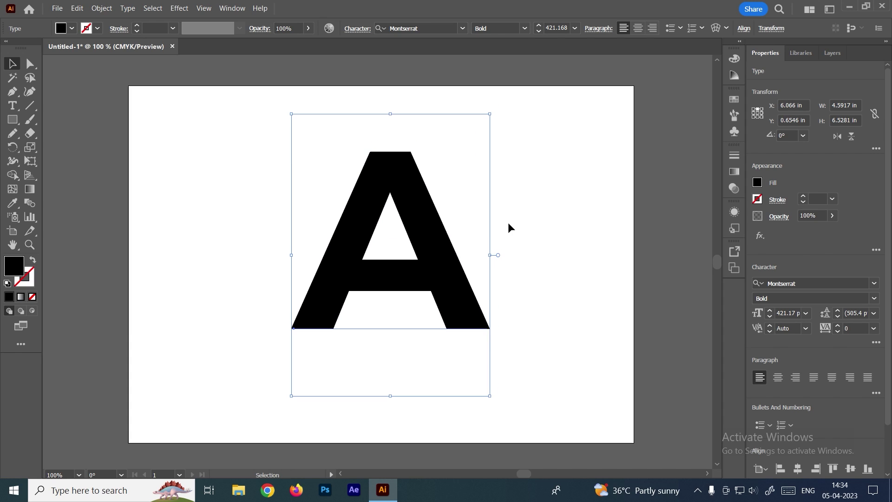
{"action": "left_click", "coordinate": [508, 225]}
{"action": "left_click_drag", "start_coordinate": [13, 134], "coordinate": [64, 146]}
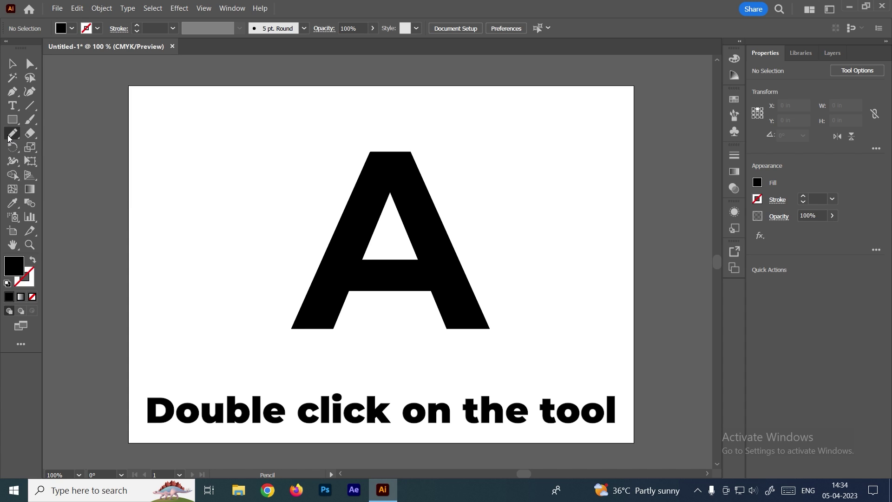
Step: Set Pencil fidelity to Smooth and draw a large wavy closed outline around the A
{"action": "double_click", "coordinate": [13, 133]}
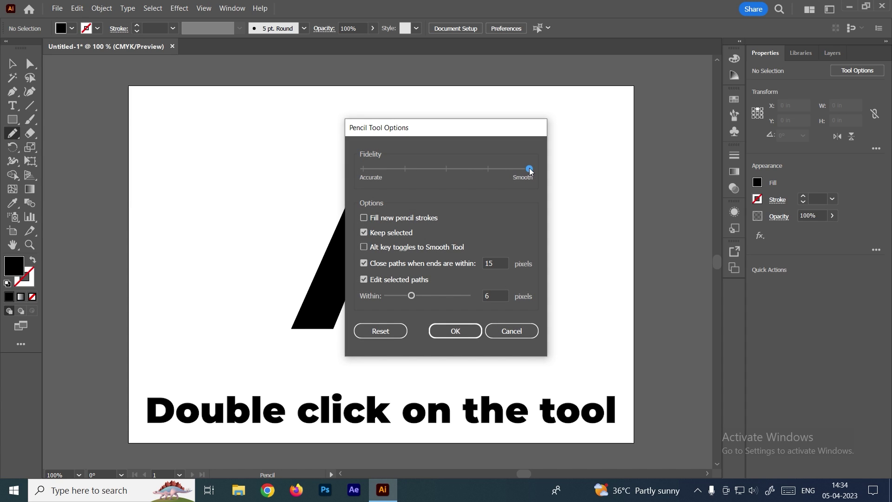
{"action": "left_click", "coordinate": [455, 331]}
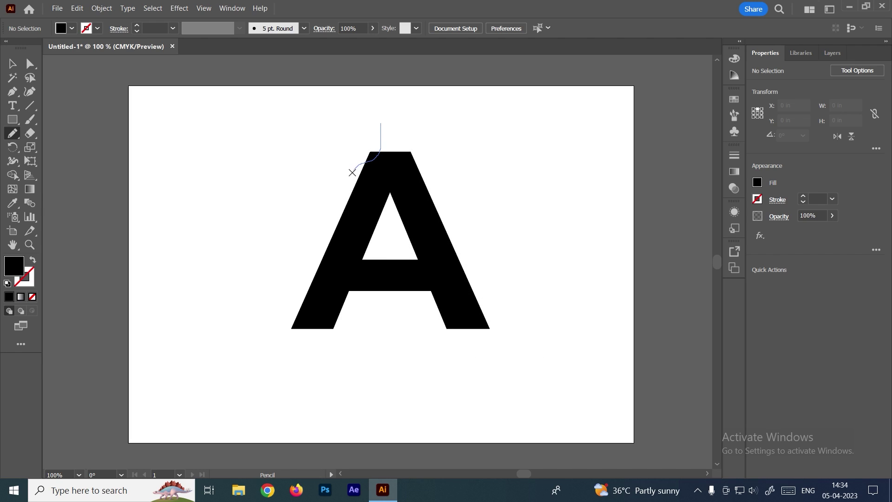
{"action": "left_click_drag", "start_coordinate": [353, 203], "coordinate": [461, 326]}
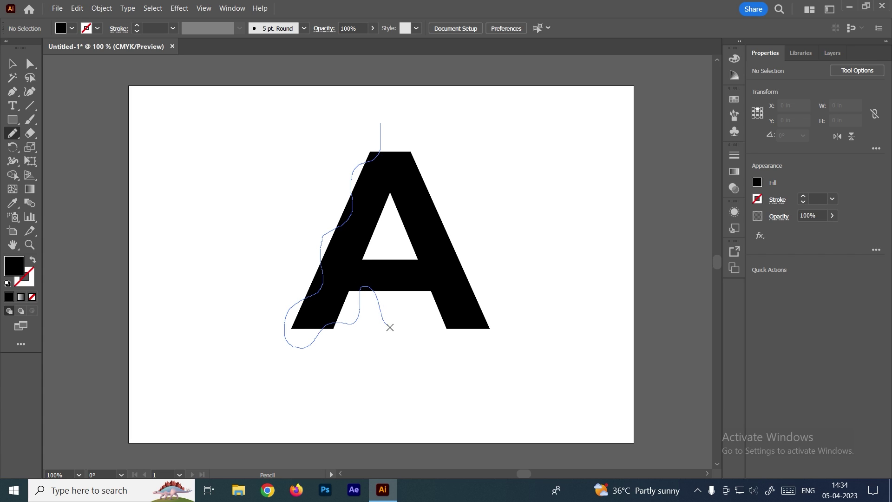
{"action": "left_click_drag", "start_coordinate": [462, 326], "coordinate": [381, 126]}
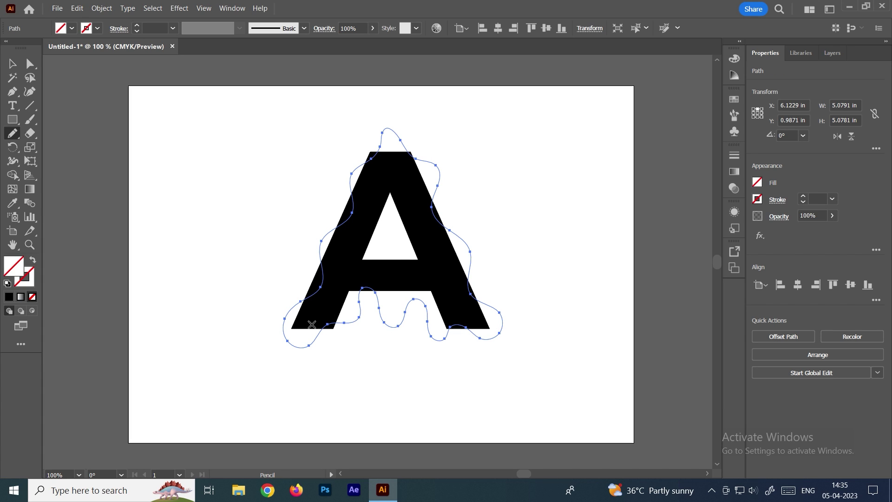
{"action": "mouse_move", "coordinate": [308, 332]}
{"action": "left_mouse_down"}
{"action": "mouse_move", "coordinate": [332, 290]}
{"action": "mouse_move", "coordinate": [332, 249]}
{"action": "left_mouse_up"}
Step: Draw smaller wavy closed shapes inside the A, ending with a loop at the crossbar
{"action": "mouse_move", "coordinate": [380, 229]}
{"action": "left_mouse_down"}
{"action": "mouse_move", "coordinate": [388, 158]}
{"action": "mouse_move", "coordinate": [449, 278]}
{"action": "mouse_move", "coordinate": [403, 284]}
{"action": "left_mouse_up"}
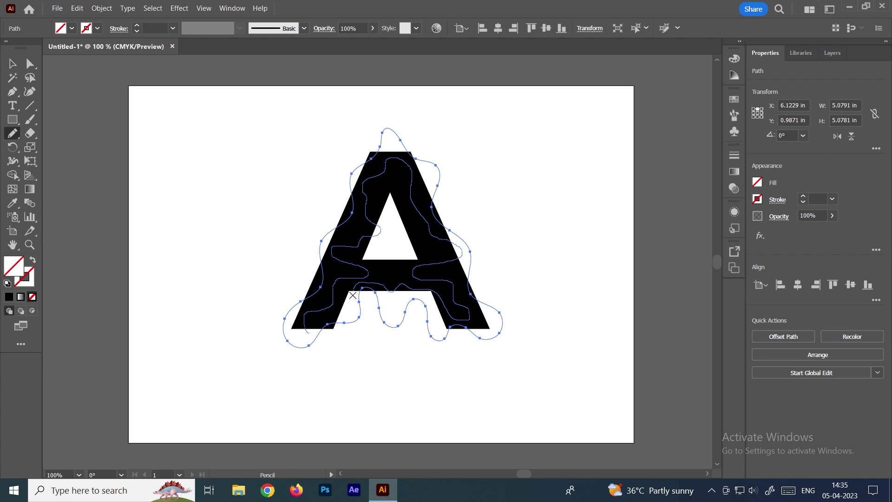
{"action": "left_click_drag", "start_coordinate": [352, 295], "coordinate": [310, 334]}
{"action": "mouse_move", "coordinate": [386, 273]}
{"action": "left_mouse_down"}
{"action": "mouse_move", "coordinate": [369, 214]}
{"action": "mouse_move", "coordinate": [410, 201]}
{"action": "mouse_move", "coordinate": [430, 251]}
{"action": "mouse_move", "coordinate": [349, 279]}
{"action": "mouse_move", "coordinate": [388, 254]}
{"action": "left_mouse_up"}
Step: Give the letter A and all wavy outlines a yellow stroke
{"action": "left_click", "coordinate": [21, 62]}
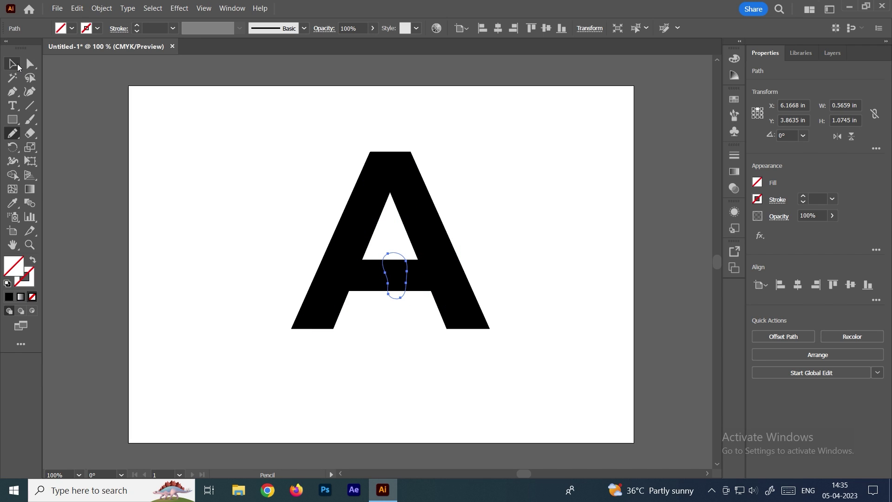
{"action": "left_click", "coordinate": [231, 148]}
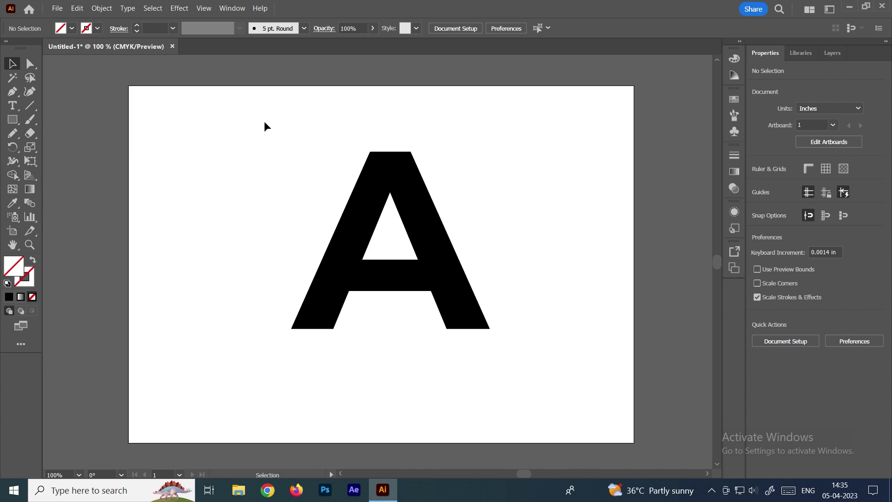
{"action": "left_click_drag", "start_coordinate": [237, 119], "coordinate": [526, 377]}
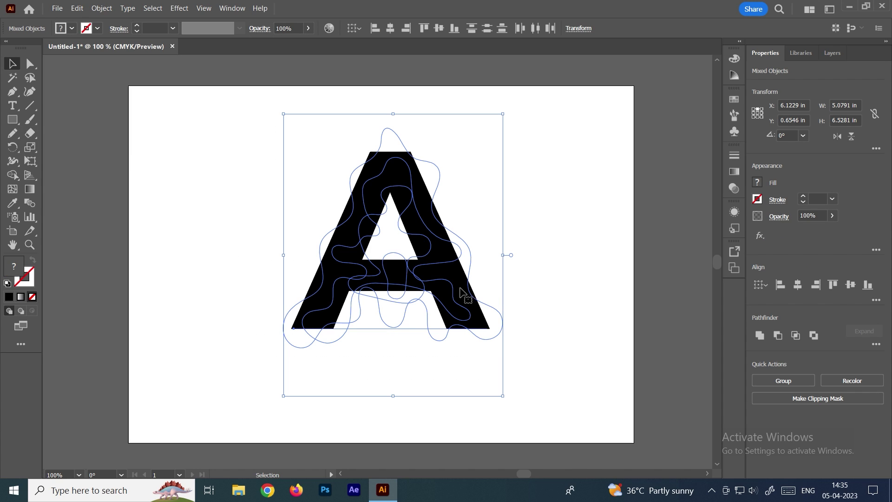
{"action": "left_click", "coordinate": [98, 29]}
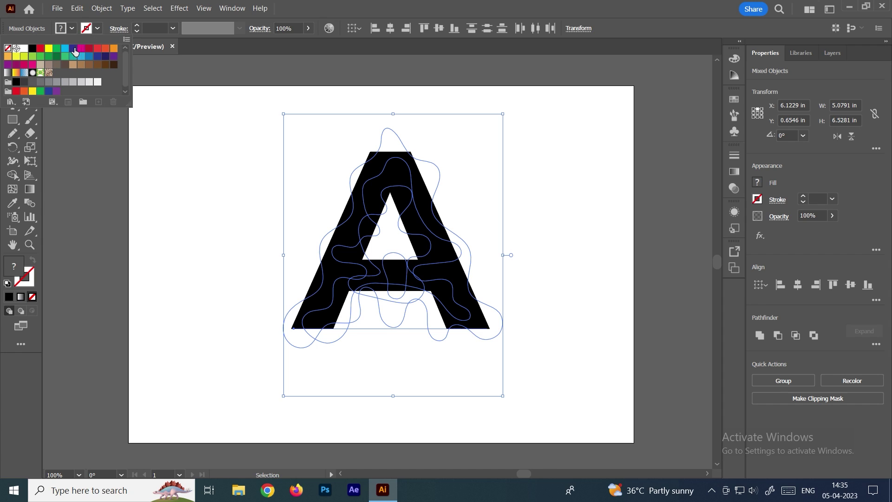
{"action": "left_click", "coordinate": [49, 49]}
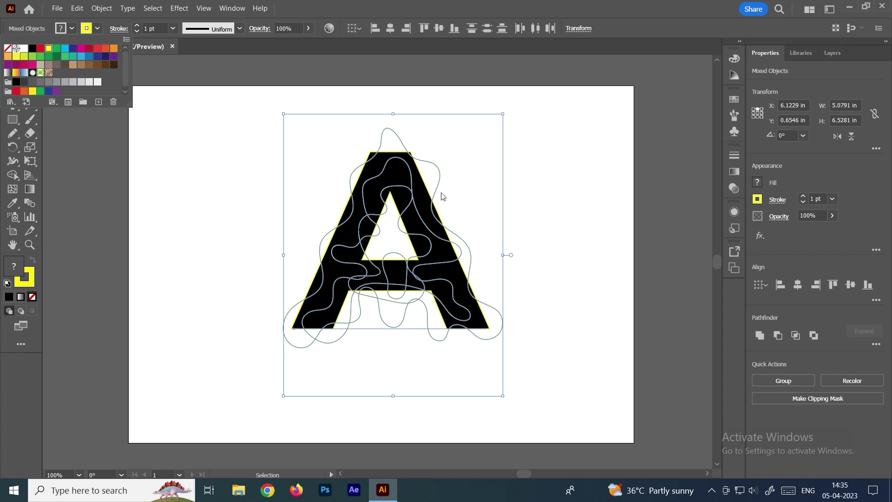
{"action": "left_click", "coordinate": [647, 235]}
{"action": "left_click", "coordinate": [619, 271]}
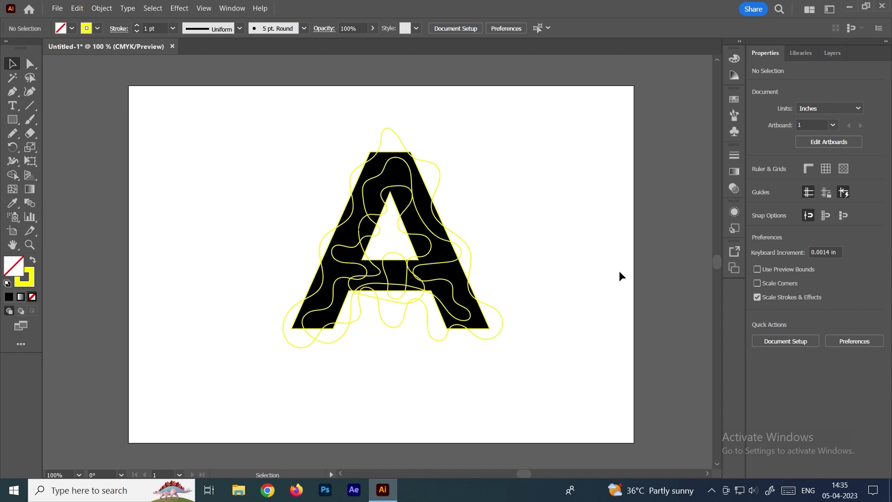
{"action": "left_click", "coordinate": [457, 281]}
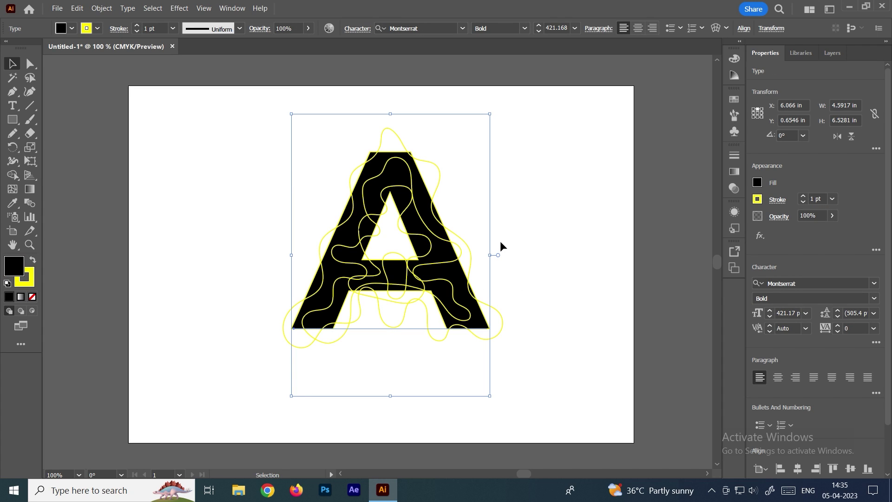
{"action": "left_click", "coordinate": [536, 236]}
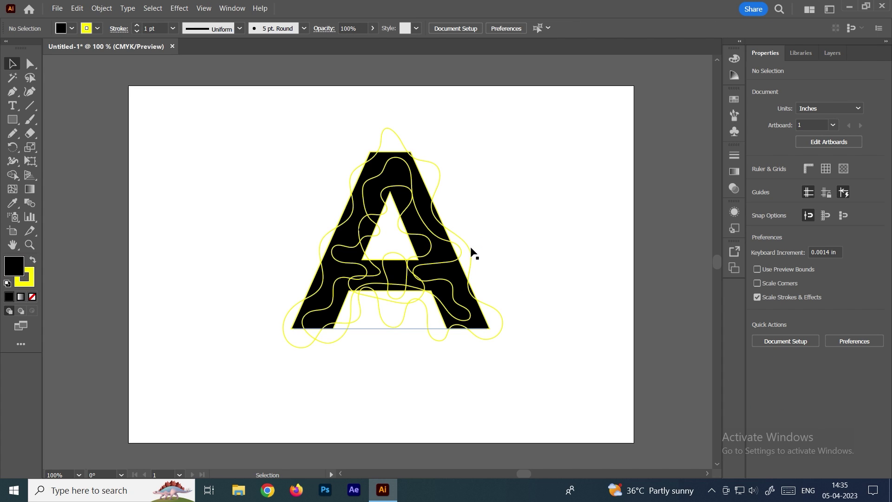
Step: Move the four wavy outlines off the artboard, to the right and below
{"action": "scroll", "coordinate": [472, 251], "scroll_direction": "down", "scroll_amount": 1}
{"action": "scroll", "coordinate": [473, 252], "scroll_direction": "down", "scroll_amount": 1}
{"action": "mouse_move", "coordinate": [472, 252]}
{"action": "left_mouse_down"}
{"action": "mouse_move", "coordinate": [628, 147]}
{"action": "mouse_move", "coordinate": [625, 130]}
{"action": "left_mouse_up"}
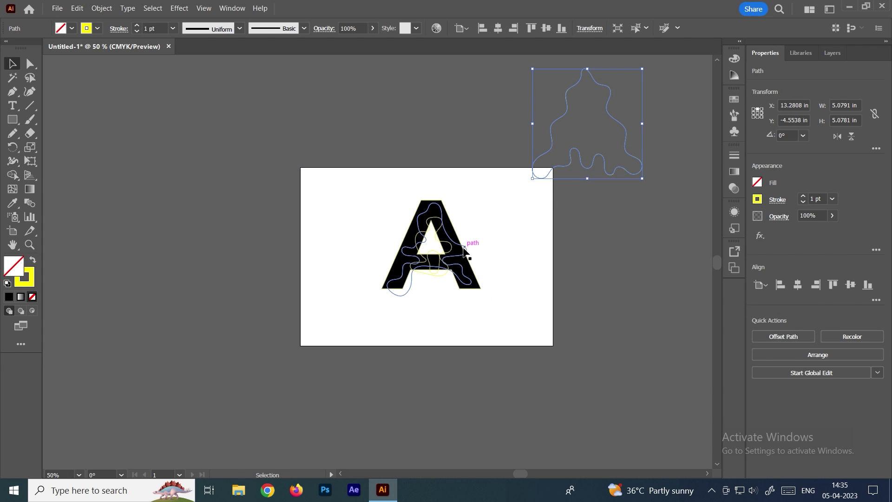
{"action": "mouse_move", "coordinate": [470, 247]}
{"action": "left_mouse_down"}
{"action": "mouse_move", "coordinate": [617, 250]}
{"action": "mouse_move", "coordinate": [654, 266]}
{"action": "left_mouse_up"}
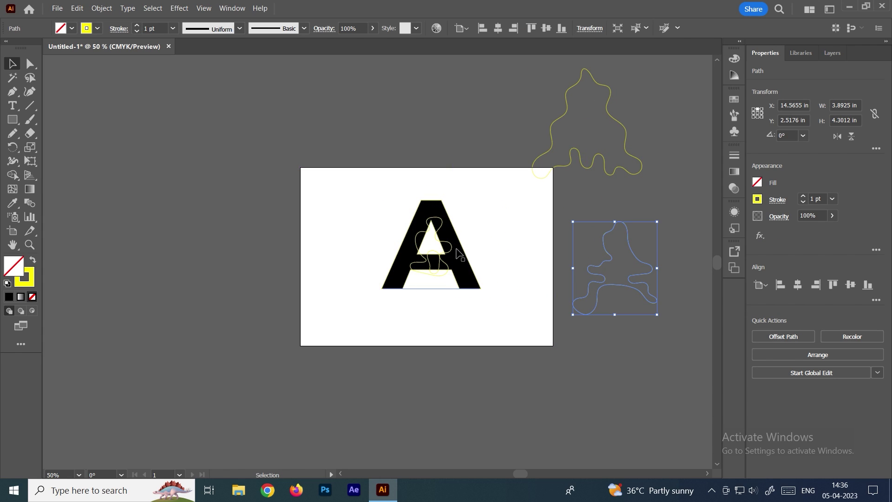
{"action": "left_click_drag", "start_coordinate": [452, 253], "coordinate": [558, 391]}
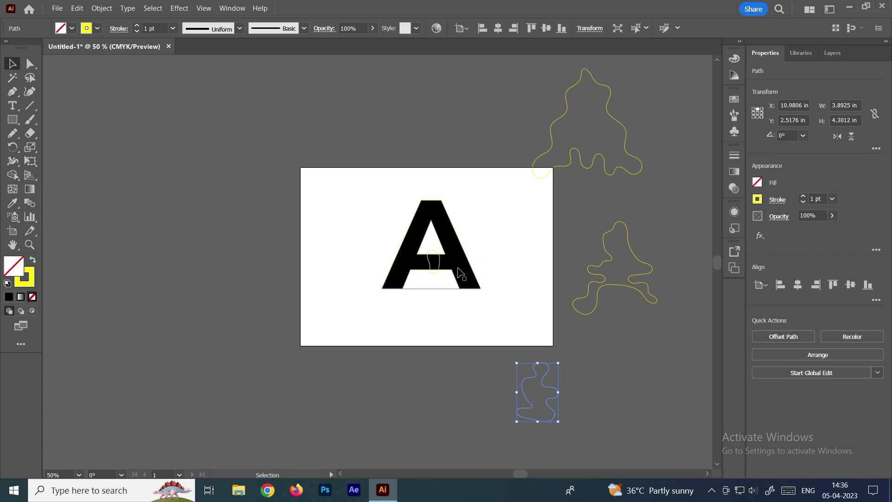
{"action": "left_click_drag", "start_coordinate": [439, 265], "coordinate": [387, 395]}
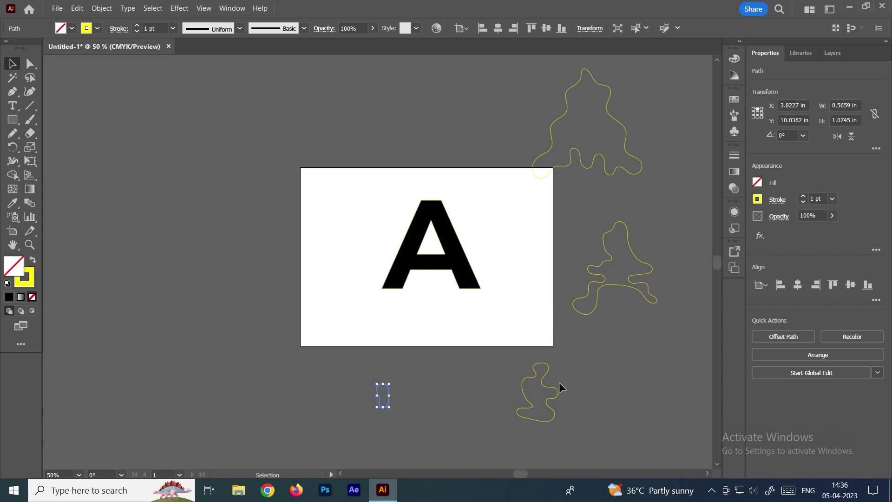
{"action": "left_click", "coordinate": [585, 335]}
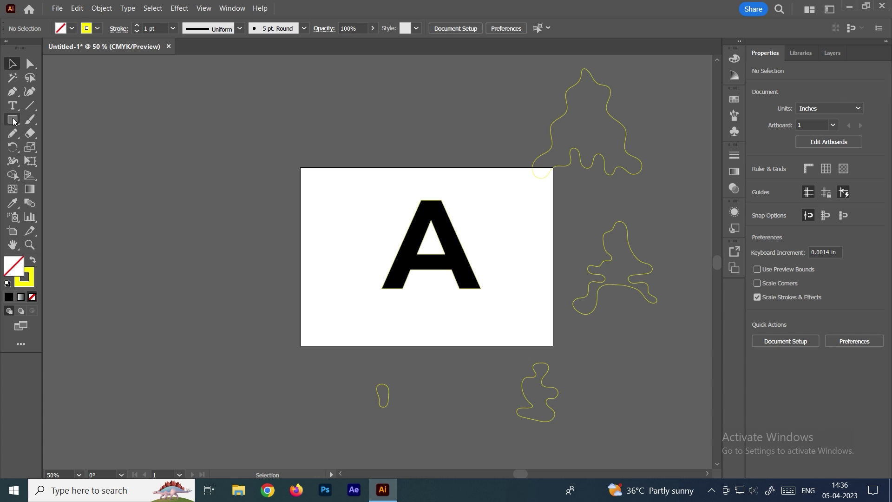
{"action": "left_click_drag", "start_coordinate": [12, 119], "coordinate": [63, 123]}
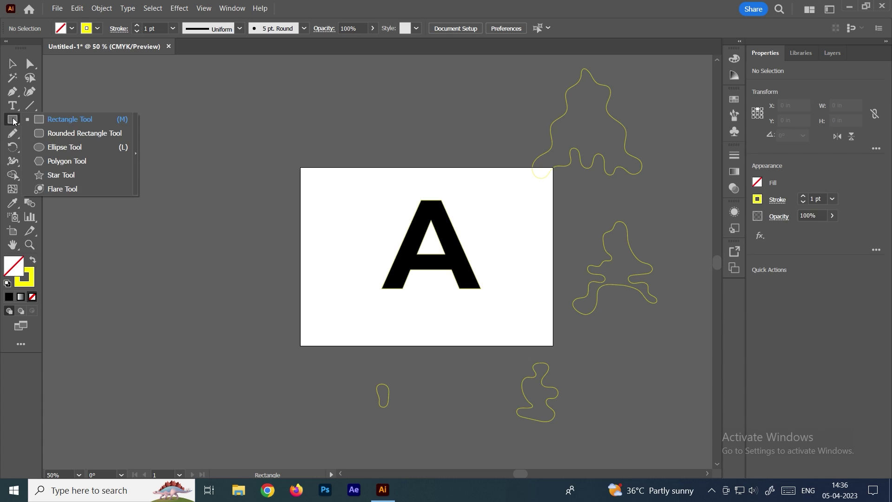
Step: Draw a square over the largest wavy outline, filled green with no stroke
{"action": "left_click", "coordinate": [66, 121]}
{"action": "scroll", "coordinate": [344, 193], "scroll_direction": "up", "scroll_amount": 3}
{"action": "scroll", "coordinate": [344, 194], "scroll_direction": "right", "scroll_amount": 3}
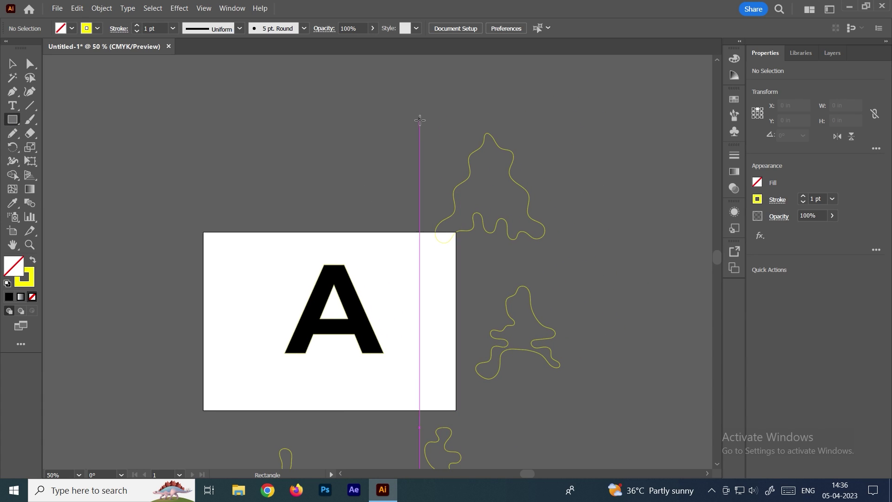
{"action": "left_click_drag", "start_coordinate": [420, 119], "coordinate": [573, 266]}
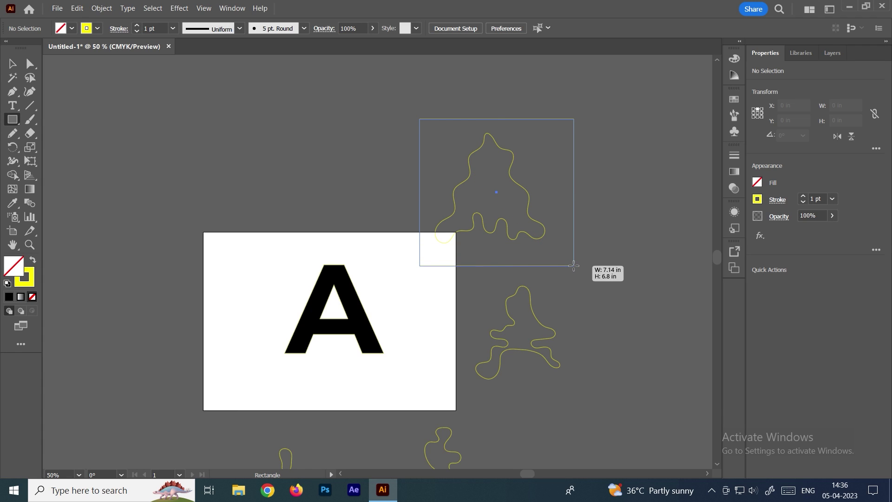
{"action": "left_click", "coordinate": [13, 63]}
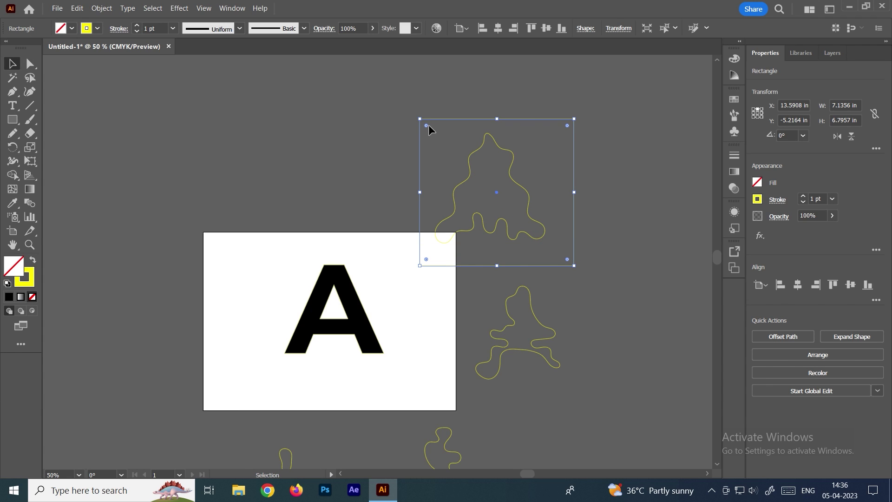
{"action": "left_click", "coordinate": [73, 29]}
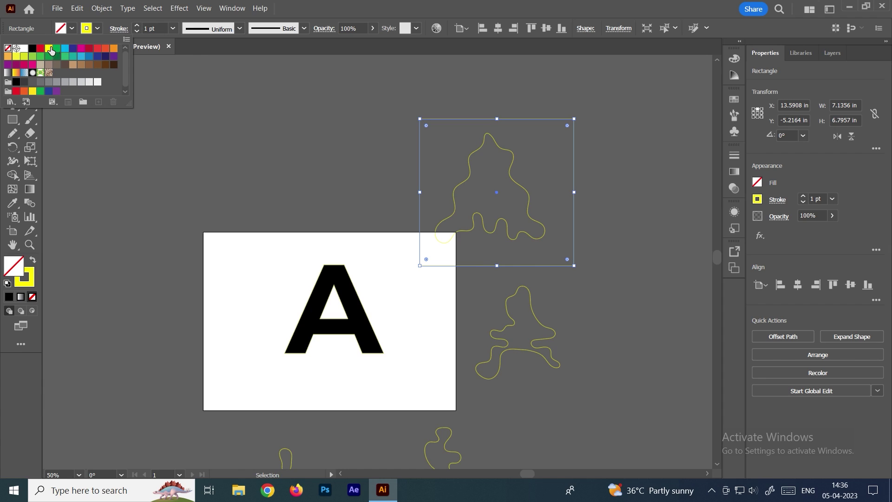
{"action": "left_click", "coordinate": [57, 48]}
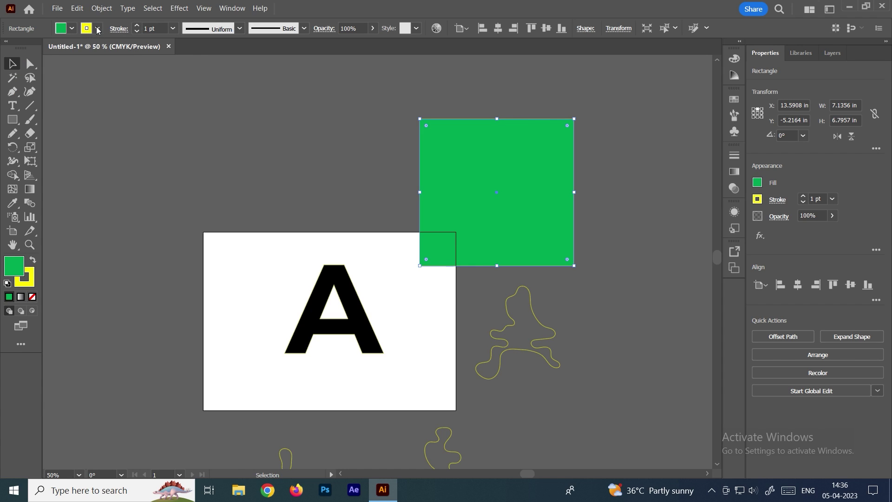
{"action": "left_click", "coordinate": [98, 29]}
{"action": "left_click", "coordinate": [8, 48]}
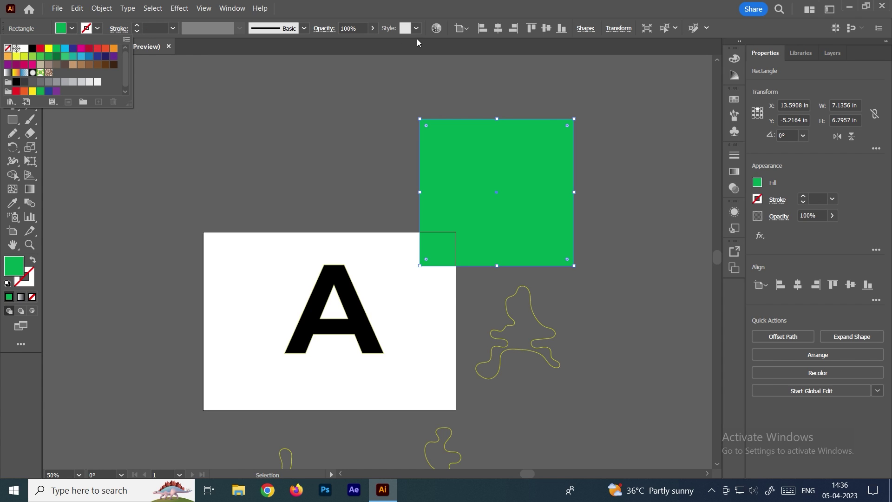
{"action": "left_click", "coordinate": [431, 11]}
Step: Send the green square to the back and move it upward with its outline
{"action": "left_click", "coordinate": [637, 185]}
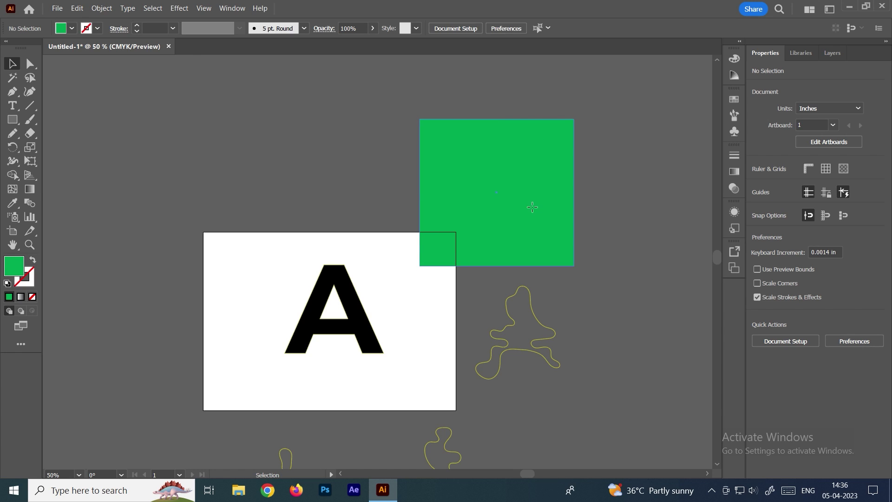
{"action": "left_click", "coordinate": [540, 199]}
{"action": "right_click", "coordinate": [540, 200]}
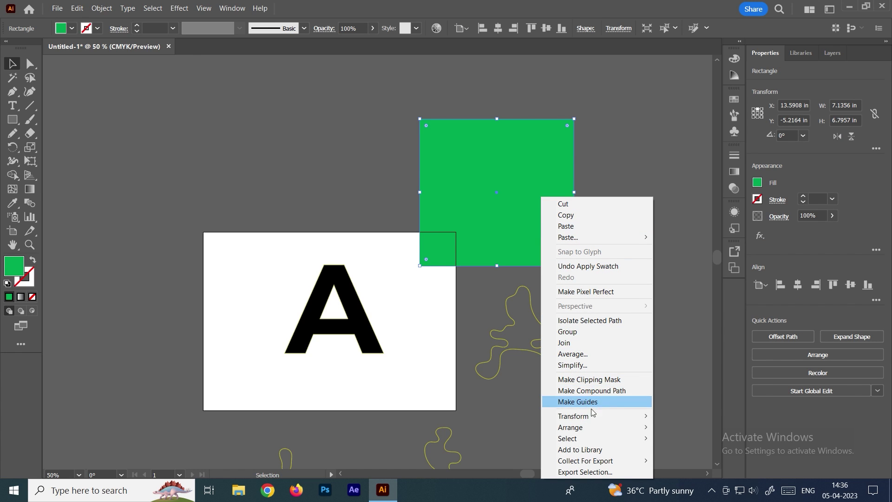
{"action": "mouse_move", "coordinate": [570, 428]}
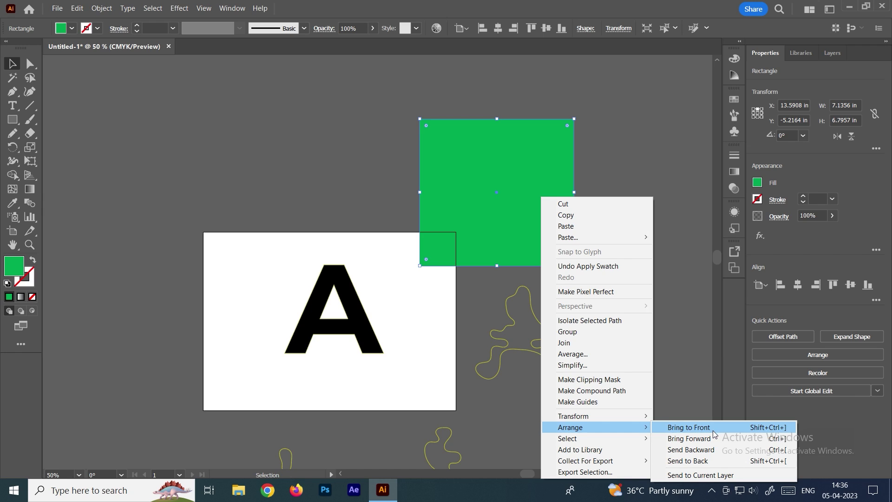
{"action": "left_click", "coordinate": [709, 449]}
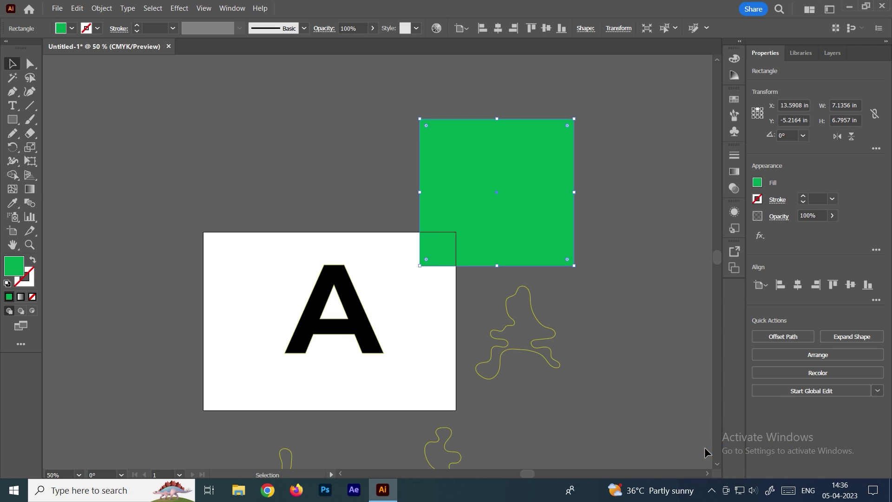
{"action": "right_click", "coordinate": [563, 245]}
{"action": "mouse_move", "coordinate": [579, 428]}
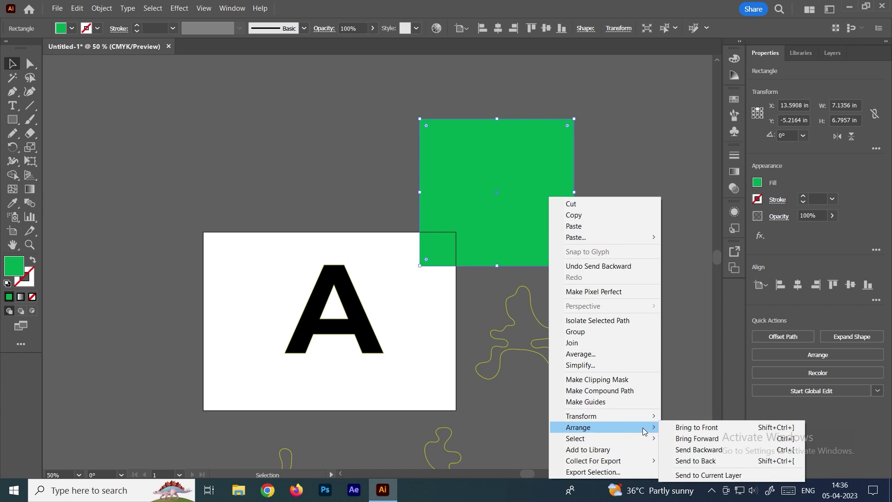
{"action": "left_click", "coordinate": [706, 461]}
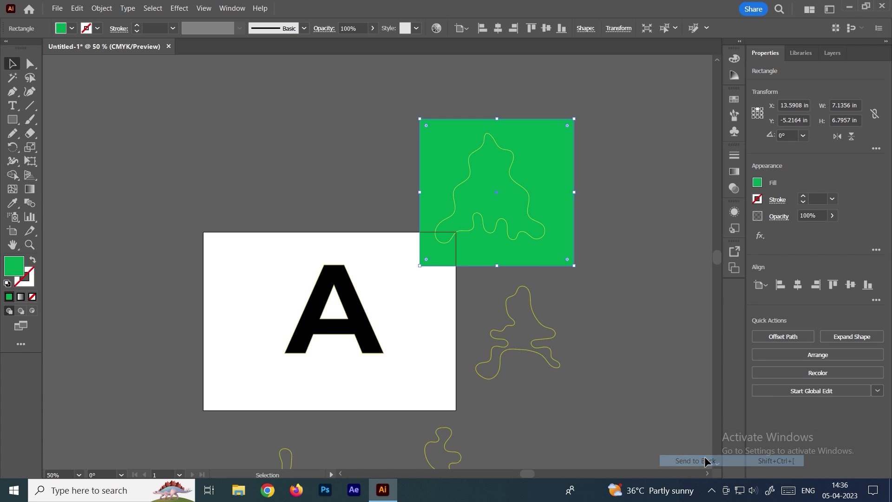
{"action": "left_click", "coordinate": [575, 222]}
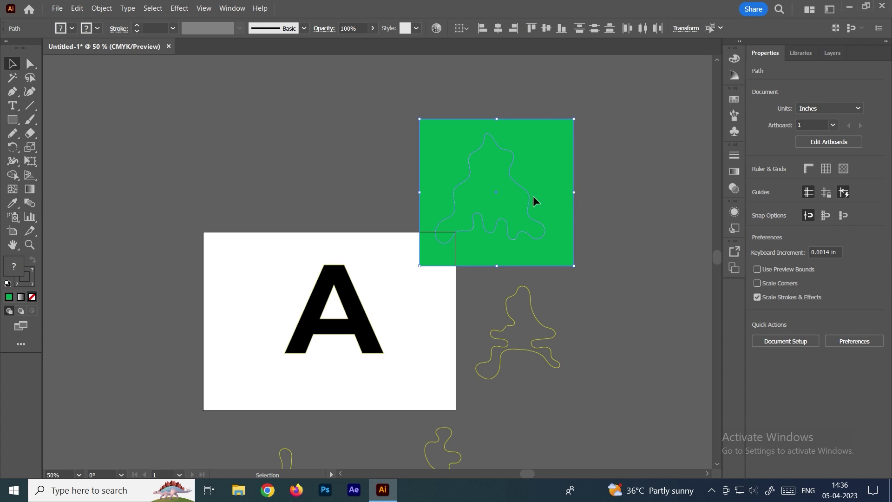
{"action": "left_click_drag", "start_coordinate": [533, 197], "coordinate": [472, 144]}
{"action": "left_click", "coordinate": [548, 276]}
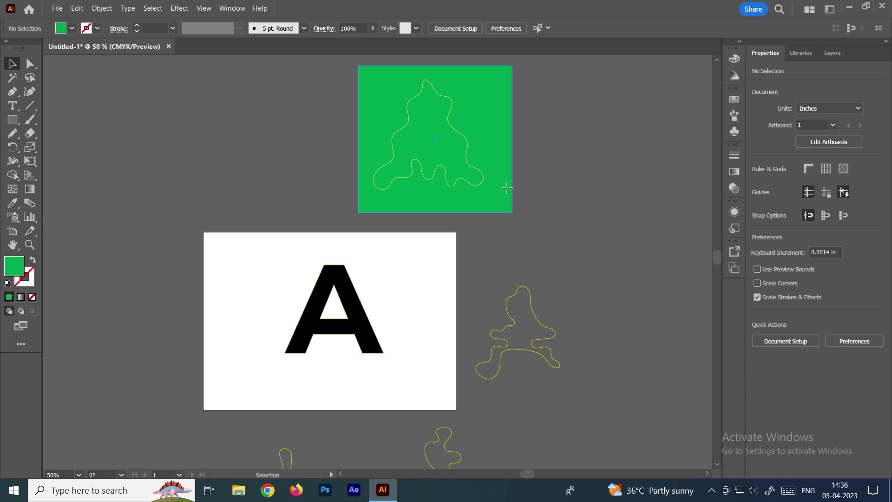
Step: Duplicate the green square behind the right, lower-right and lower-left outlines
{"action": "left_click_drag", "start_coordinate": [507, 188], "coordinate": [589, 376]}
{"action": "left_click", "coordinate": [641, 283]}
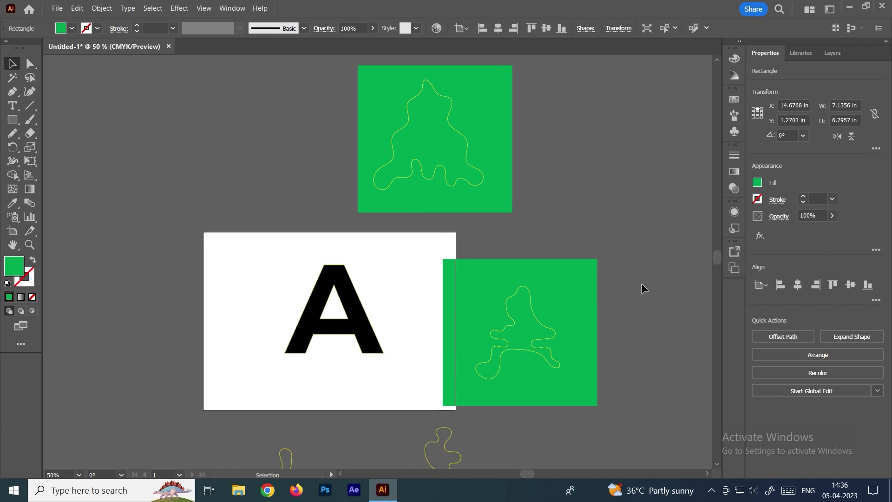
{"action": "left_click", "coordinate": [576, 299]}
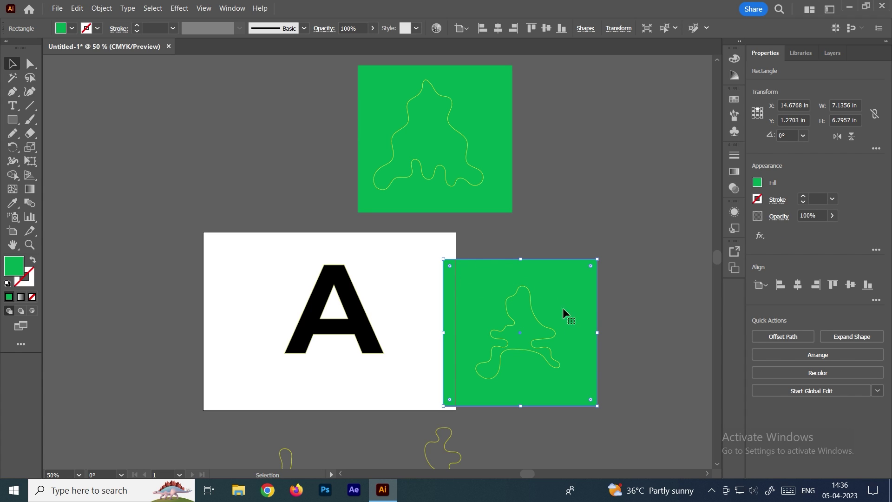
{"action": "scroll", "coordinate": [561, 386], "scroll_direction": "down", "scroll_amount": 5}
{"action": "scroll", "coordinate": [552, 244], "scroll_direction": "down", "scroll_amount": 1}
{"action": "left_click_drag", "start_coordinate": [587, 245], "coordinate": [508, 373]}
{"action": "left_click", "coordinate": [495, 310], "text": "shift"}
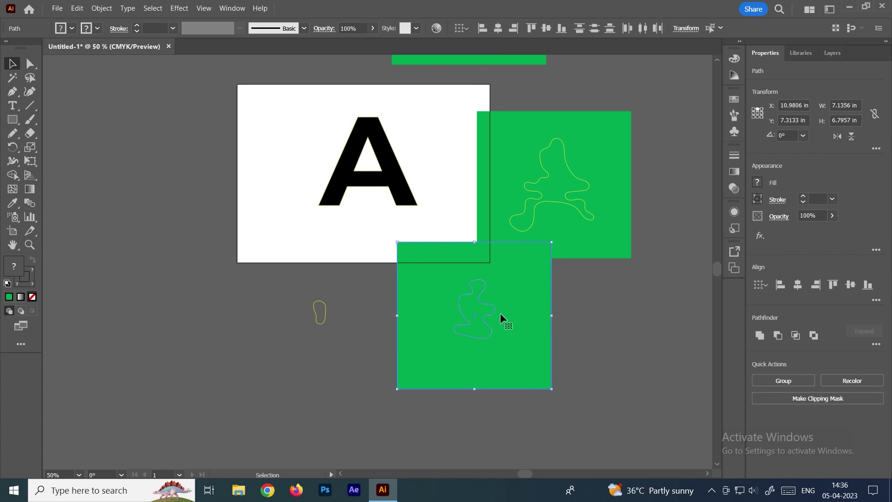
{"action": "mouse_move", "coordinate": [480, 322]}
{"action": "left_mouse_down"}
{"action": "mouse_move", "coordinate": [472, 359]}
{"action": "mouse_move", "coordinate": [363, 332]}
{"action": "left_mouse_up"}
{"action": "left_click", "coordinate": [564, 343]}
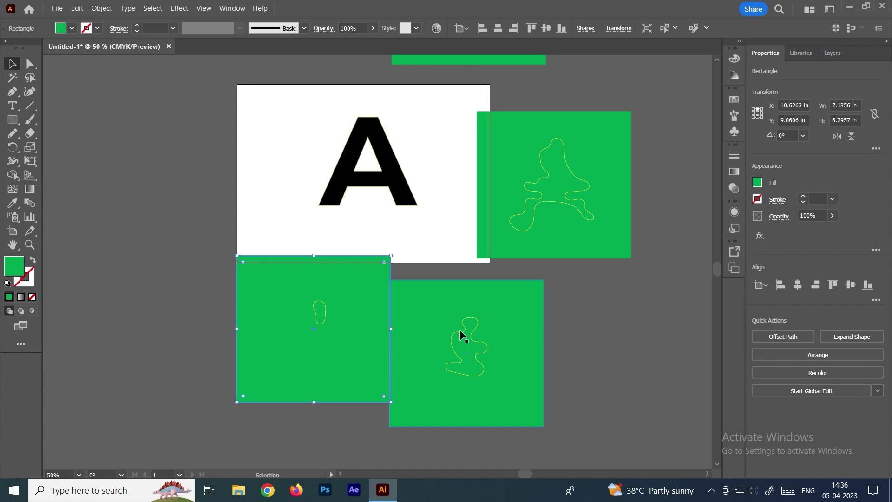
{"action": "left_click", "coordinate": [563, 277]}
{"action": "mouse_move", "coordinate": [446, 170]}
{"action": "left_mouse_down"}
{"action": "mouse_move", "coordinate": [413, 271]}
{"action": "mouse_move", "coordinate": [424, 212]}
{"action": "left_mouse_up"}
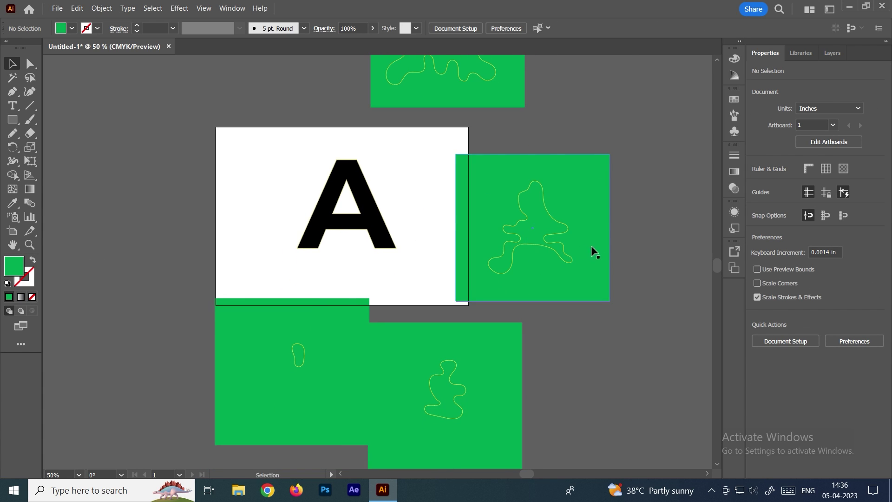
Step: Fill the right square crimson and the lower-right square orange
{"action": "left_click", "coordinate": [594, 219]}
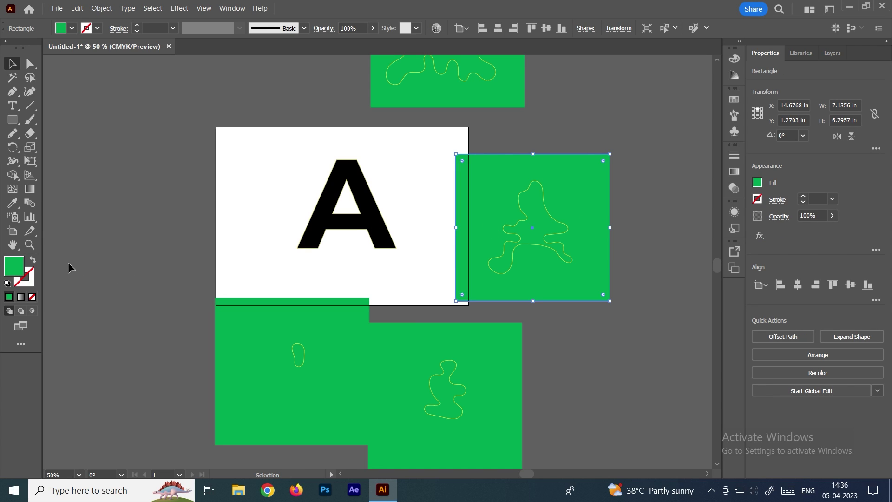
{"action": "left_click", "coordinate": [72, 29]}
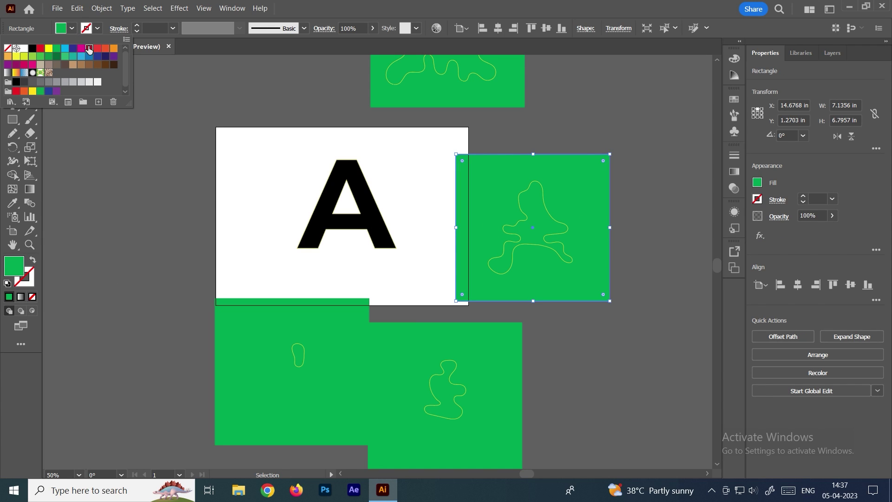
{"action": "left_click", "coordinate": [89, 49]}
{"action": "left_click", "coordinate": [501, 363]}
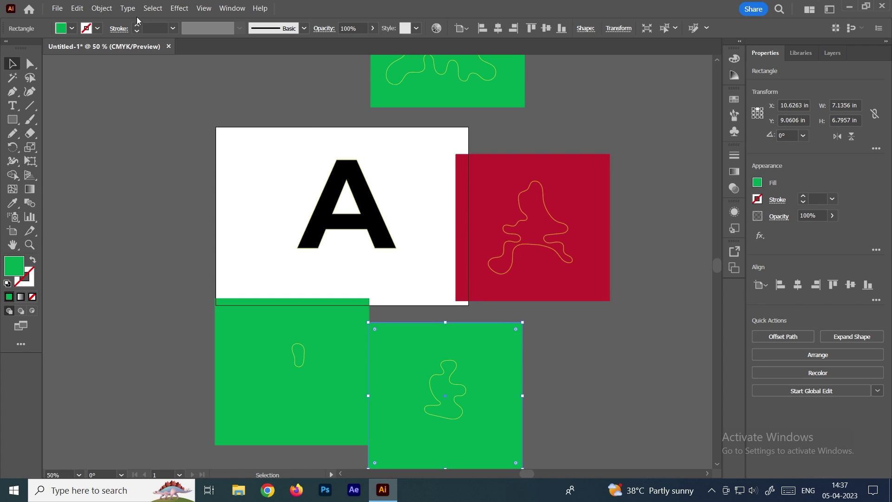
{"action": "left_click", "coordinate": [72, 30]}
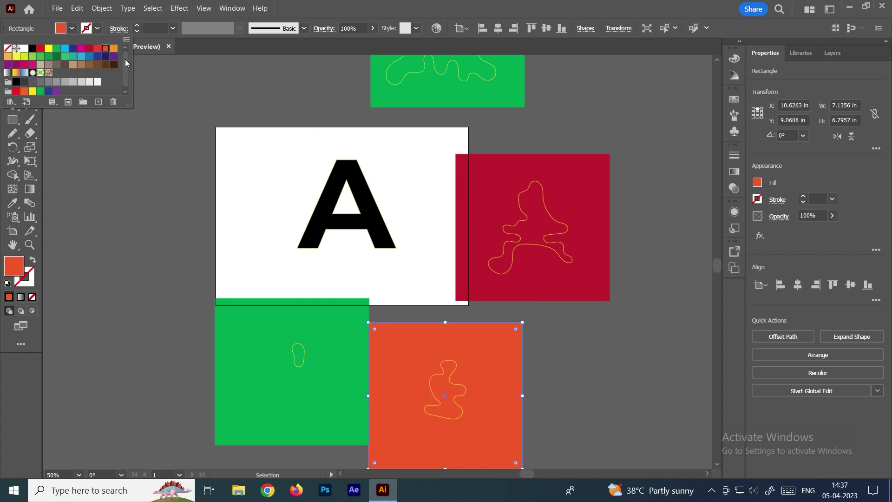
{"action": "left_click", "coordinate": [564, 372]}
Step: Fill the lower-left square dark blue and shift it further left with its outline
{"action": "left_click", "coordinate": [333, 328]}
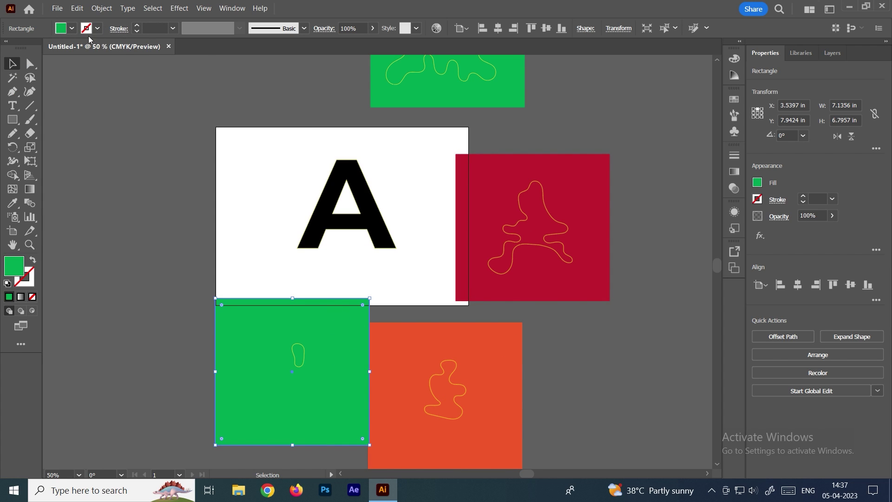
{"action": "left_click", "coordinate": [72, 29]}
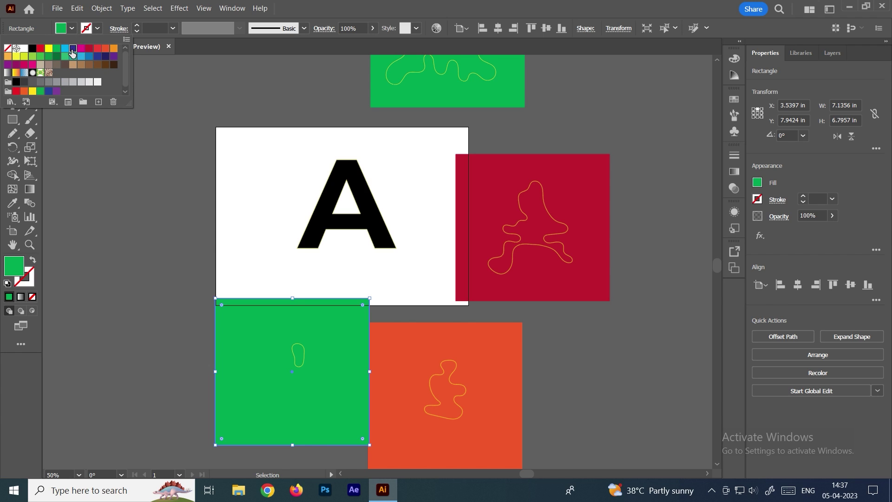
{"action": "left_click", "coordinate": [72, 49]}
{"action": "left_click", "coordinate": [339, 365]}
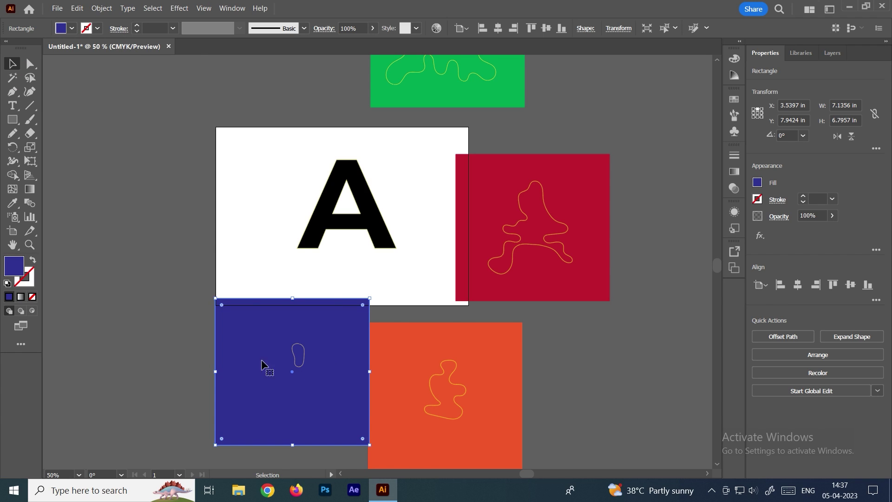
{"action": "left_click", "coordinate": [302, 357], "text": "shift"}
{"action": "left_click_drag", "start_coordinate": [314, 353], "coordinate": [222, 353]}
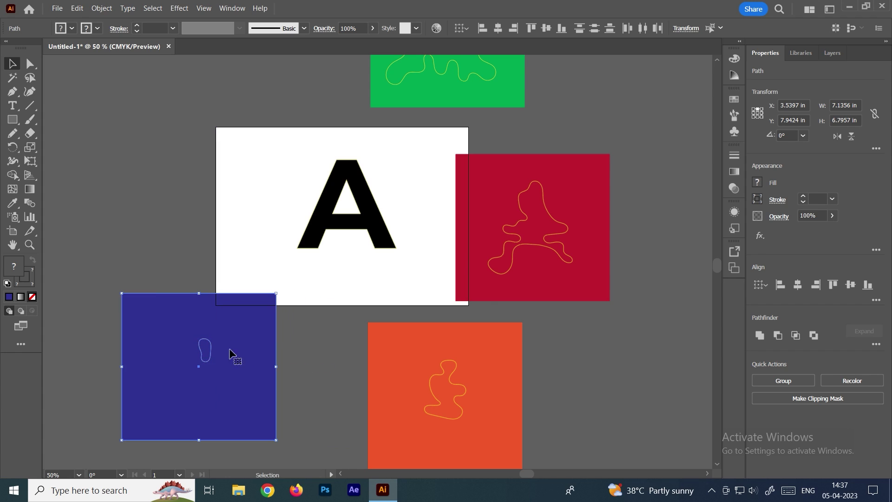
{"action": "left_click", "coordinate": [623, 369]}
{"action": "scroll", "coordinate": [512, 154], "scroll_direction": "up", "scroll_amount": 2}
{"action": "scroll", "coordinate": [513, 153], "scroll_direction": "up", "scroll_amount": 2}
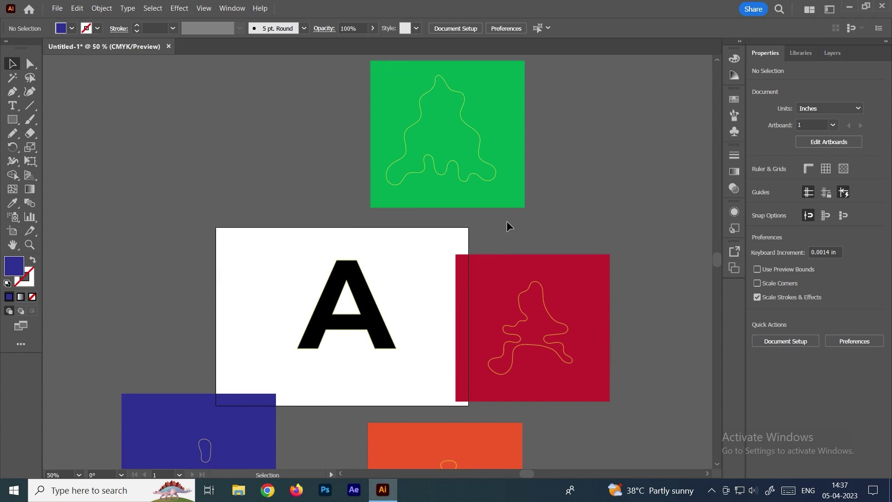
{"action": "scroll", "coordinate": [506, 221], "scroll_direction": "up", "scroll_amount": 2}
Step: Align-centre the wavy outlines within the top green and crimson squares
{"action": "left_click", "coordinate": [525, 209]}
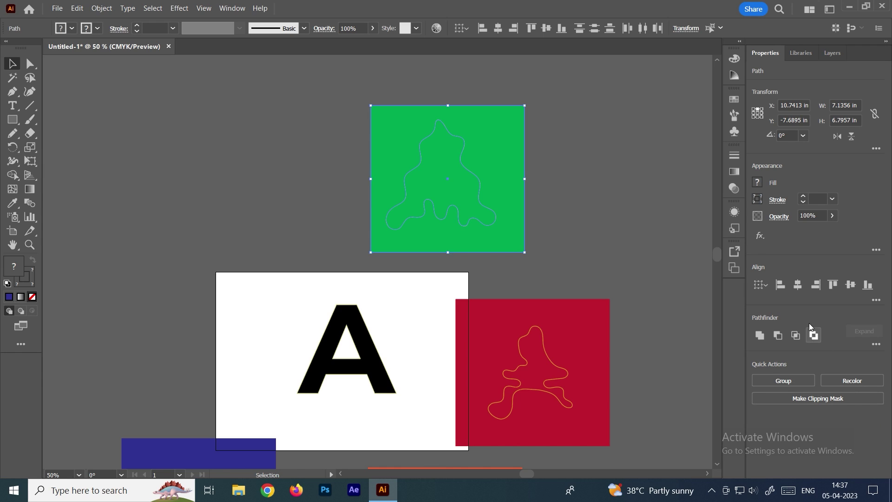
{"action": "left_click", "coordinate": [800, 285]}
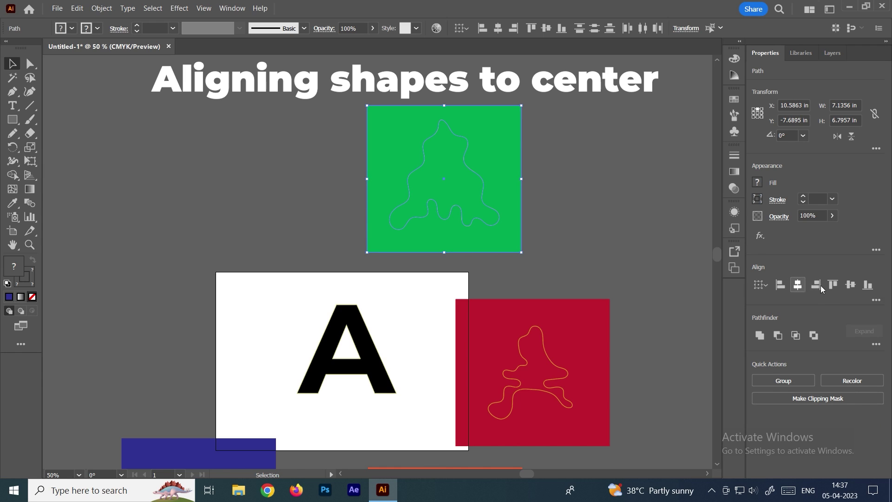
{"action": "left_click", "coordinate": [850, 285]}
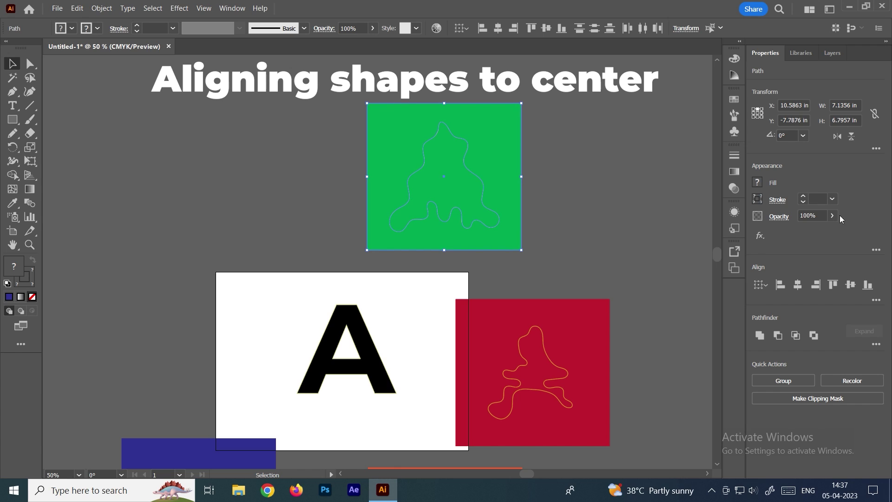
{"action": "left_click", "coordinate": [612, 261]}
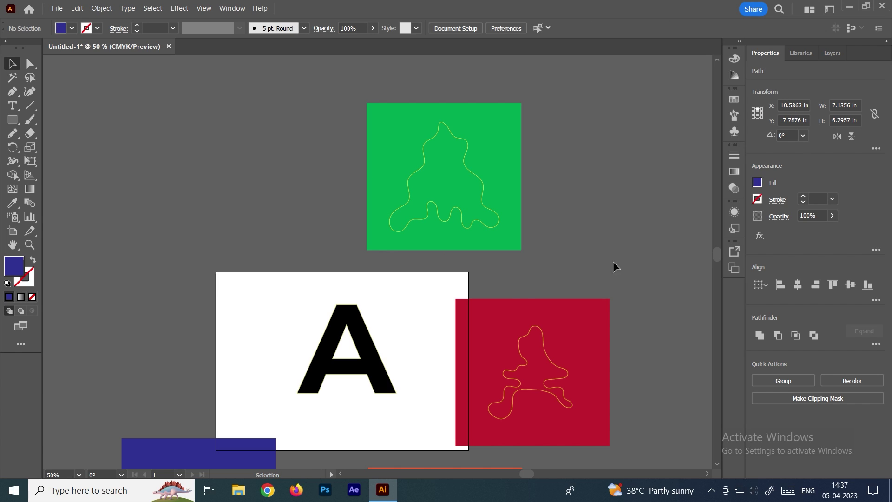
{"action": "left_click_drag", "start_coordinate": [591, 408], "coordinate": [591, 410]}
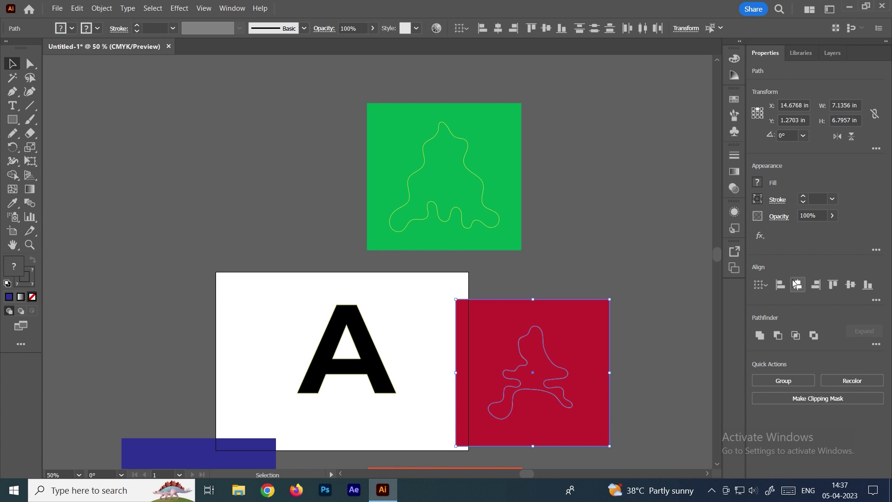
{"action": "left_click", "coordinate": [796, 285]}
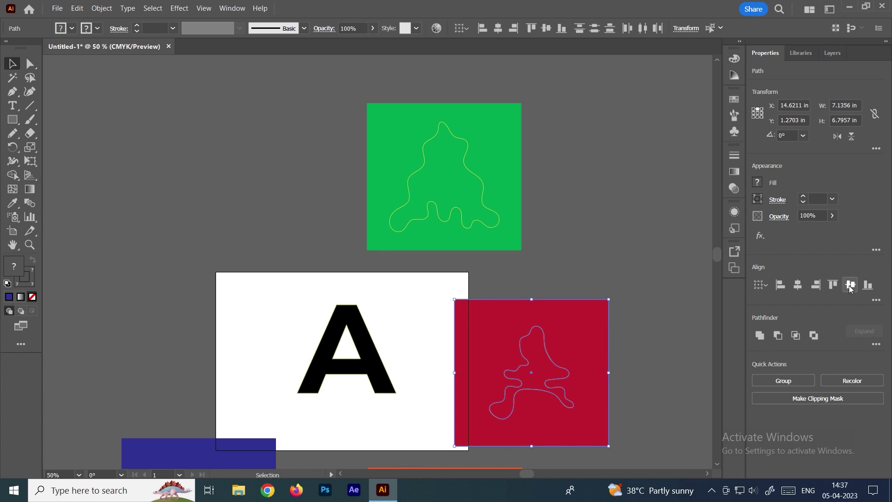
Step: Nudge the orange square and its squiggle slightly upward
{"action": "scroll", "coordinate": [642, 338], "scroll_direction": "down", "scroll_amount": 3}
{"action": "scroll", "coordinate": [626, 305], "scroll_direction": "down", "scroll_amount": 2}
{"action": "scroll", "coordinate": [609, 291], "scroll_direction": "down", "scroll_amount": 3}
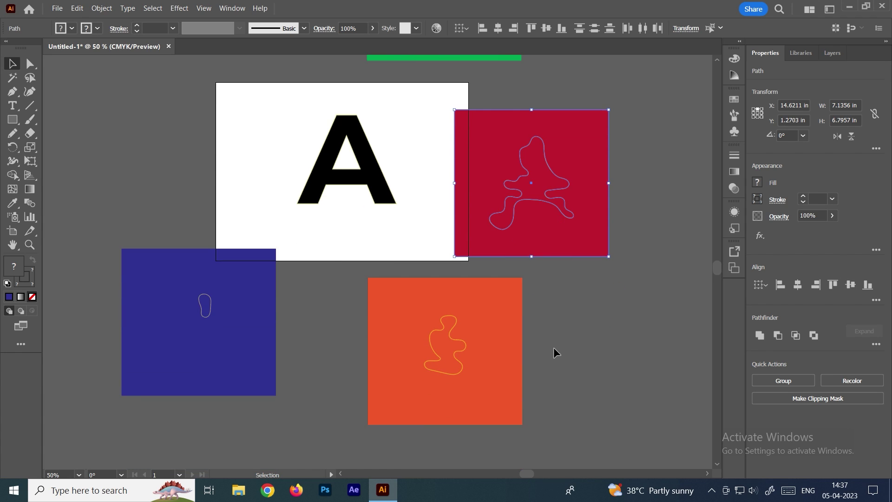
{"action": "mouse_move", "coordinate": [496, 336]}
{"action": "left_mouse_down"}
{"action": "mouse_move", "coordinate": [378, 382]}
{"action": "mouse_move", "coordinate": [501, 329]}
{"action": "left_mouse_up"}
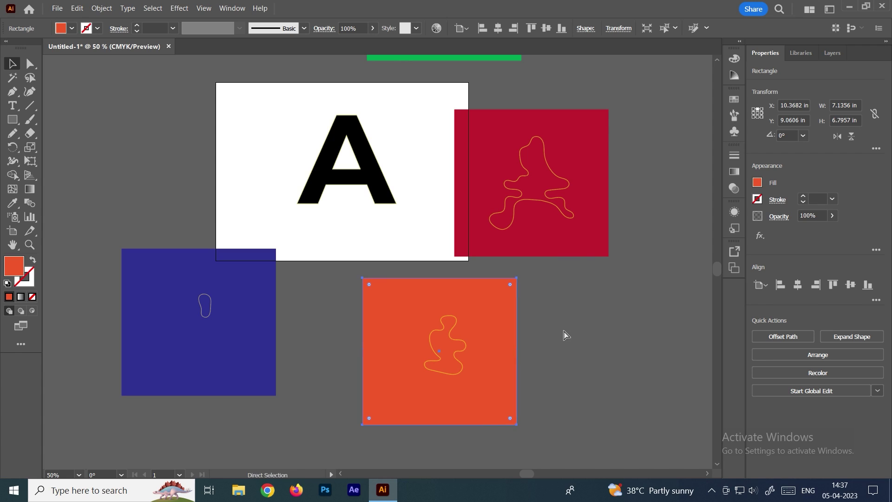
{"action": "left_click", "coordinate": [440, 372], "text": "shift"}
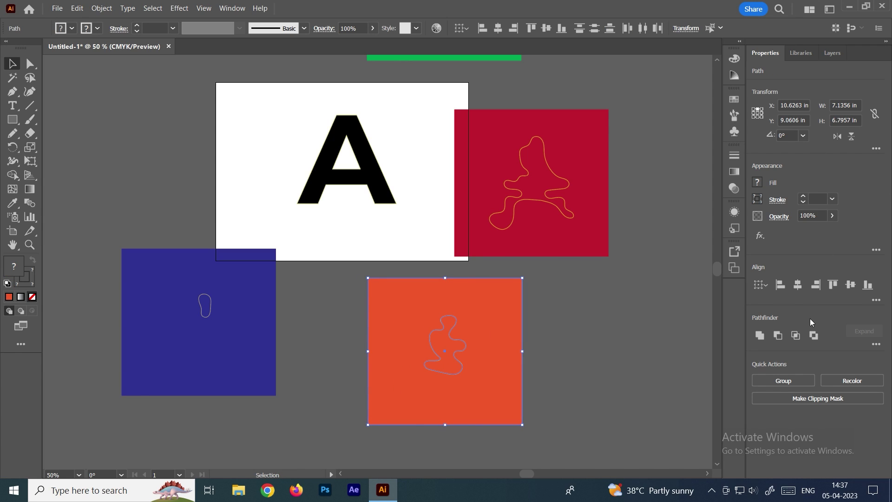
{"action": "key", "text": "shift+Up"}
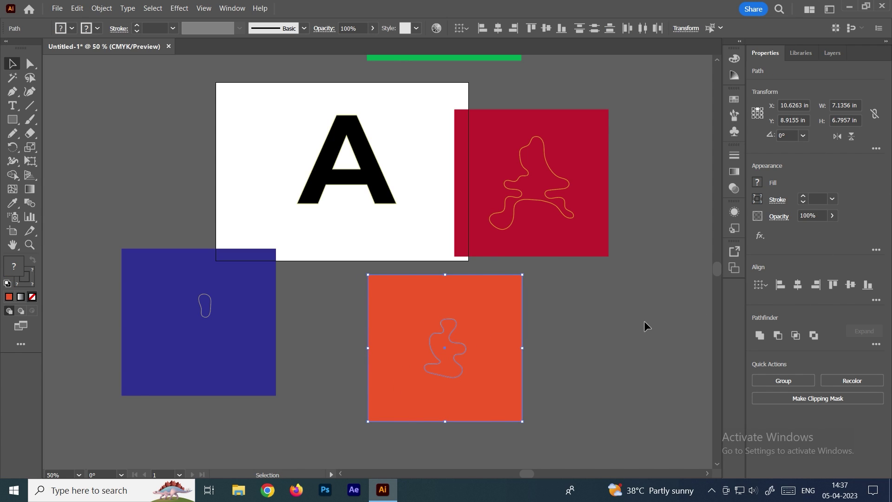
{"action": "left_click", "coordinate": [336, 310]}
Step: Centre the wavy outline horizontally and vertically in the blue square
{"action": "left_click", "coordinate": [189, 305]}
{"action": "left_click", "coordinate": [199, 304], "text": "shift"}
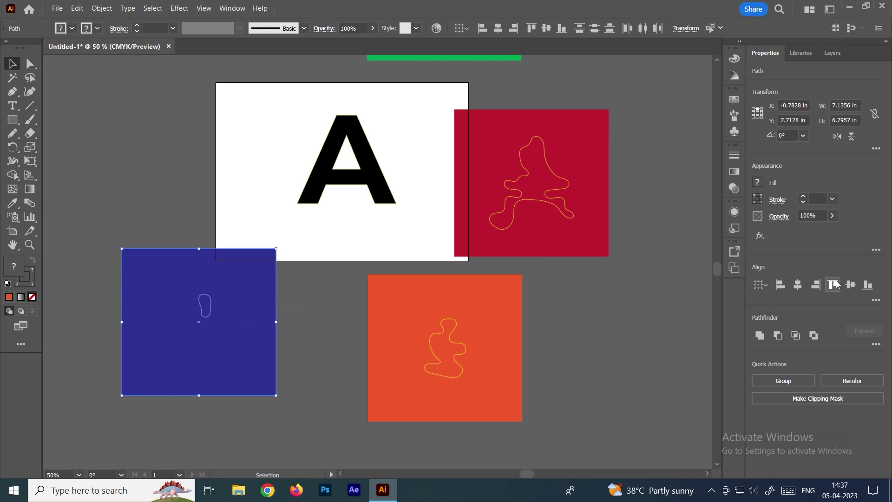
{"action": "left_click", "coordinate": [798, 284]}
{"action": "left_click", "coordinate": [849, 285]}
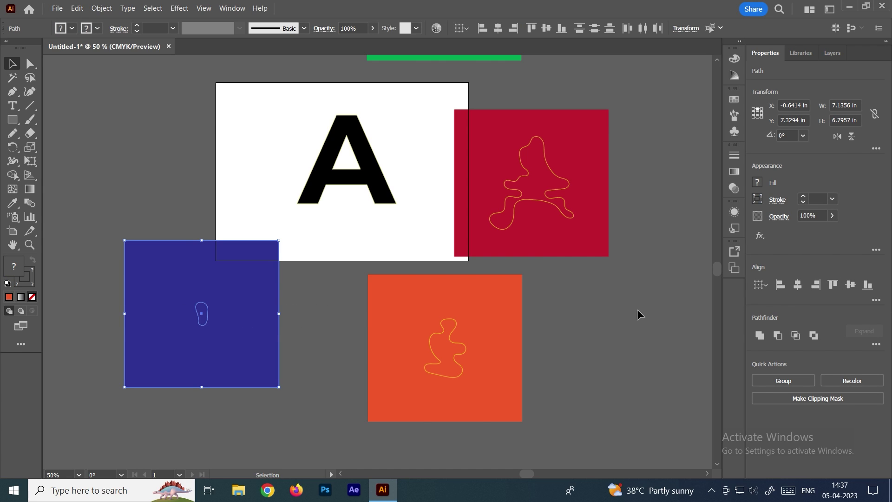
{"action": "left_click", "coordinate": [633, 324]}
{"action": "scroll", "coordinate": [587, 301], "scroll_direction": "up", "scroll_amount": 2}
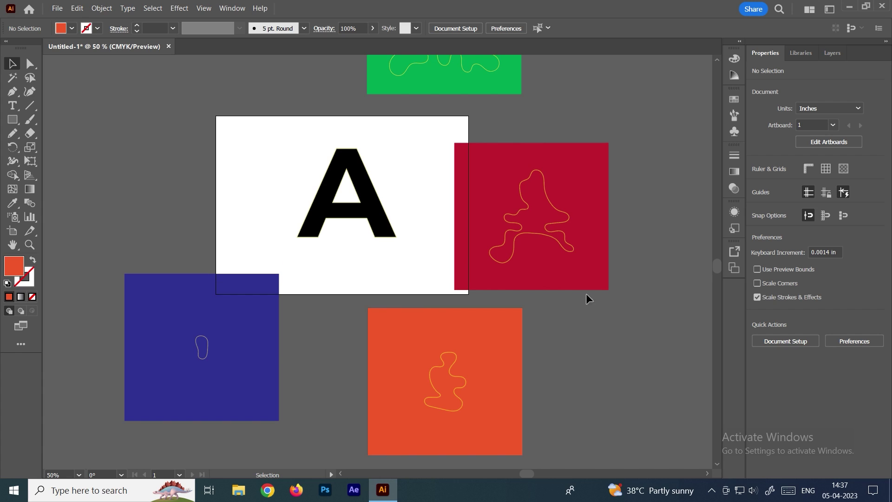
{"action": "scroll", "coordinate": [511, 158], "scroll_direction": "up", "scroll_amount": 2}
Step: Fill the wavy shapes in the green and red squares with magenta
{"action": "left_click", "coordinate": [484, 125]}
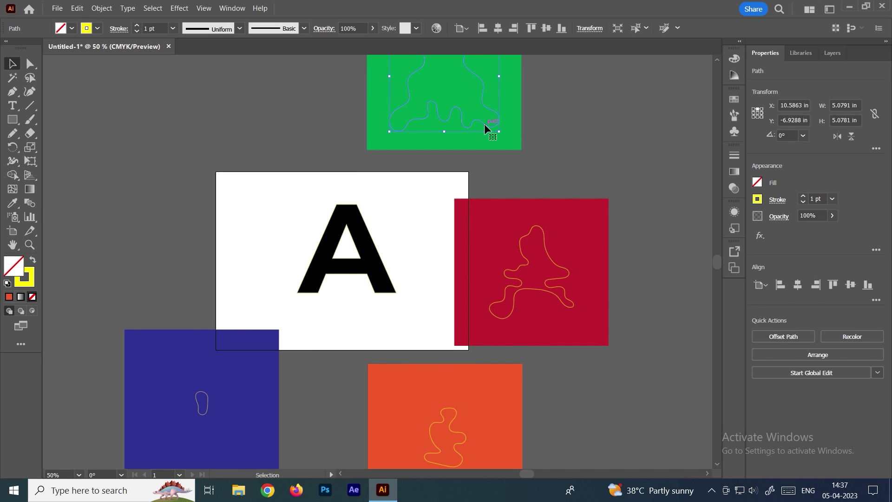
{"action": "left_click", "coordinate": [73, 29]}
{"action": "left_click", "coordinate": [80, 49]}
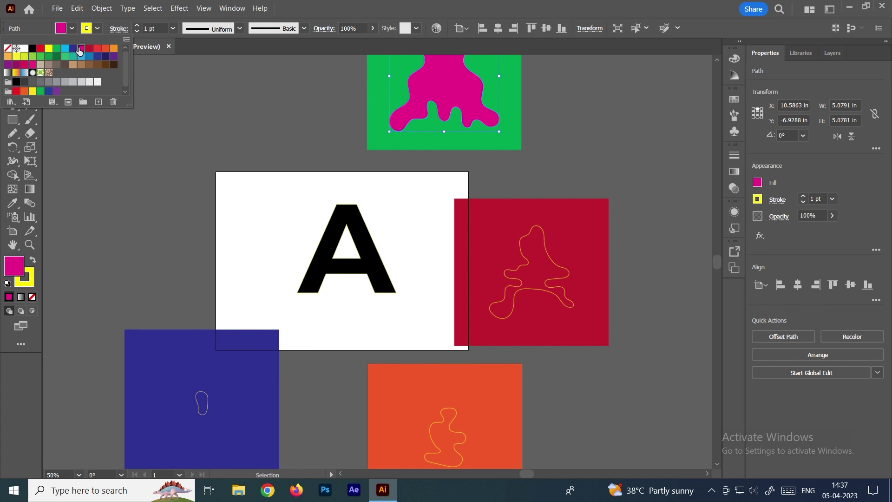
{"action": "left_click", "coordinate": [566, 276]}
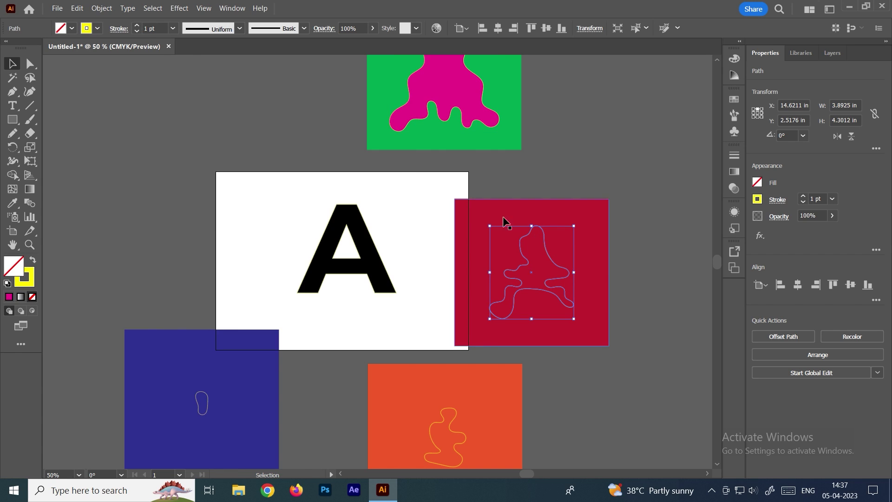
{"action": "left_click", "coordinate": [73, 28]}
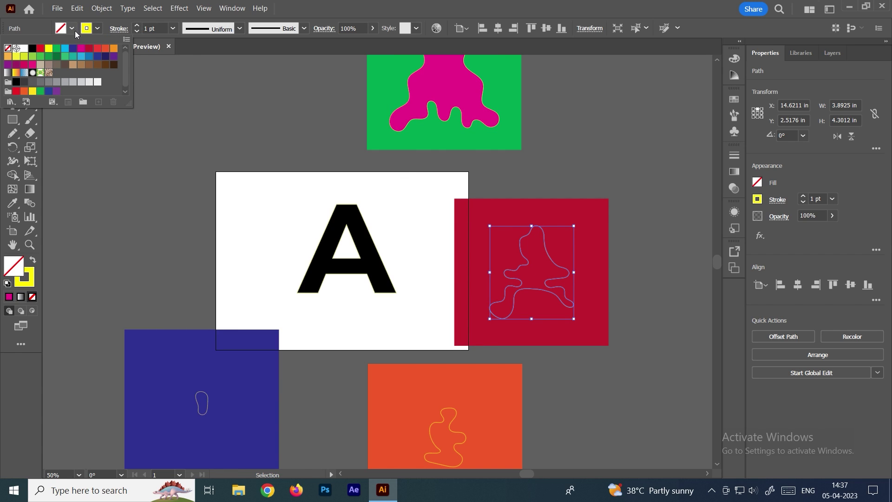
{"action": "left_click", "coordinate": [80, 49]}
{"action": "left_click", "coordinate": [570, 398]}
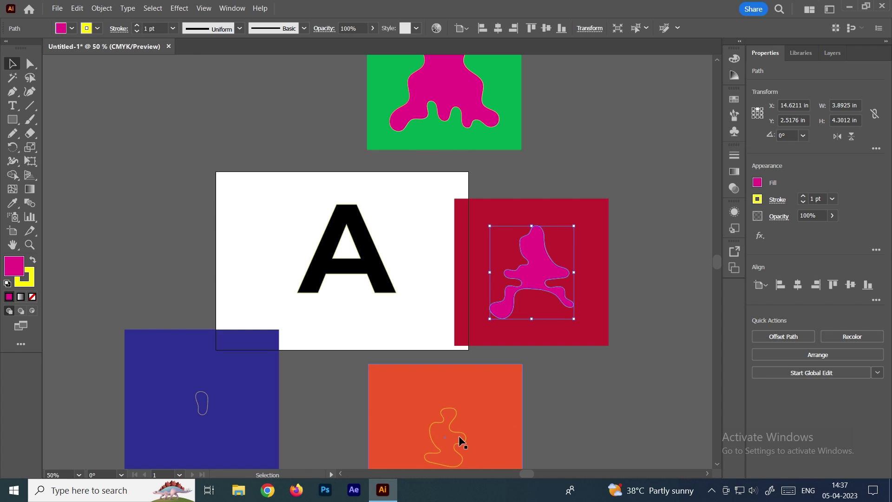
Step: Fill the wavy shapes in the orange and blue squares with magenta
{"action": "left_click", "coordinate": [462, 436]}
{"action": "left_click", "coordinate": [72, 28]}
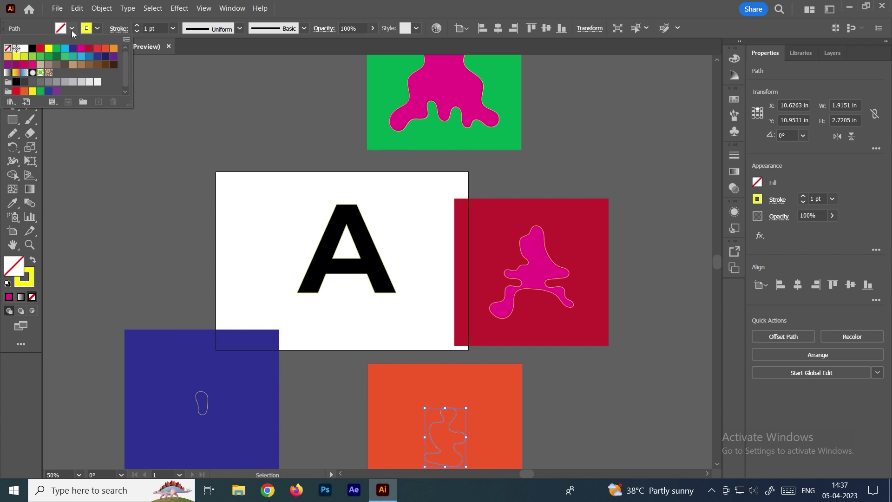
{"action": "left_click", "coordinate": [82, 48]}
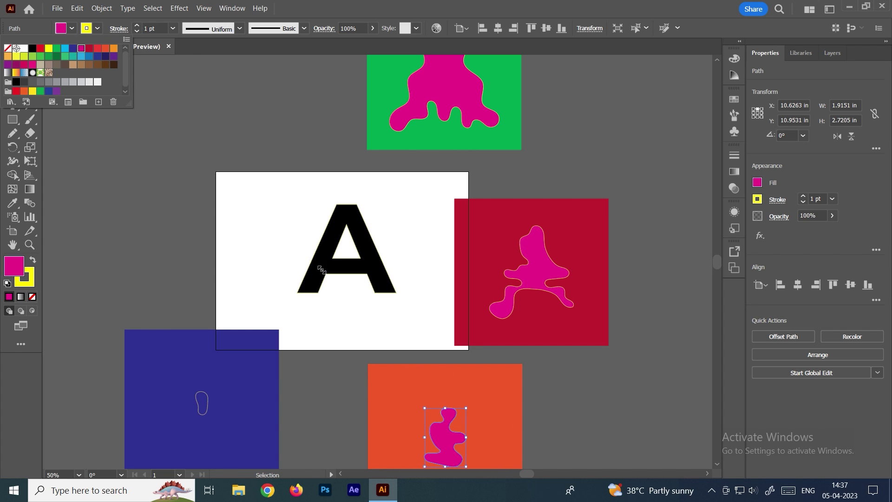
{"action": "left_click", "coordinate": [209, 408]}
{"action": "left_click", "coordinate": [201, 403]}
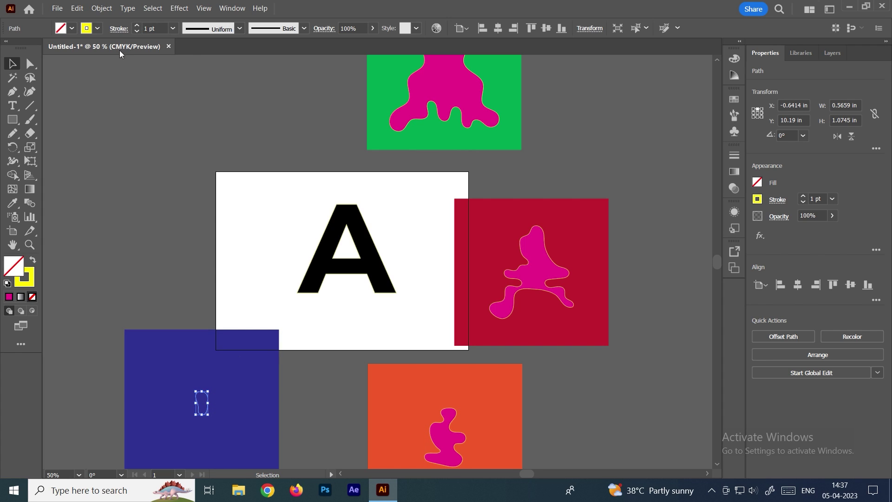
{"action": "left_click", "coordinate": [72, 29]}
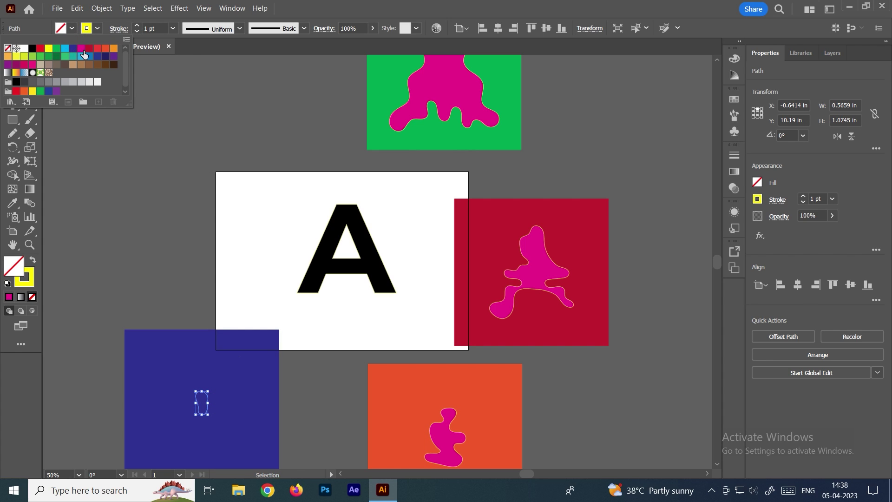
{"action": "left_click", "coordinate": [81, 48]}
{"action": "left_click", "coordinate": [161, 170]}
{"action": "scroll", "coordinate": [420, 181], "scroll_direction": "up", "scroll_amount": 3}
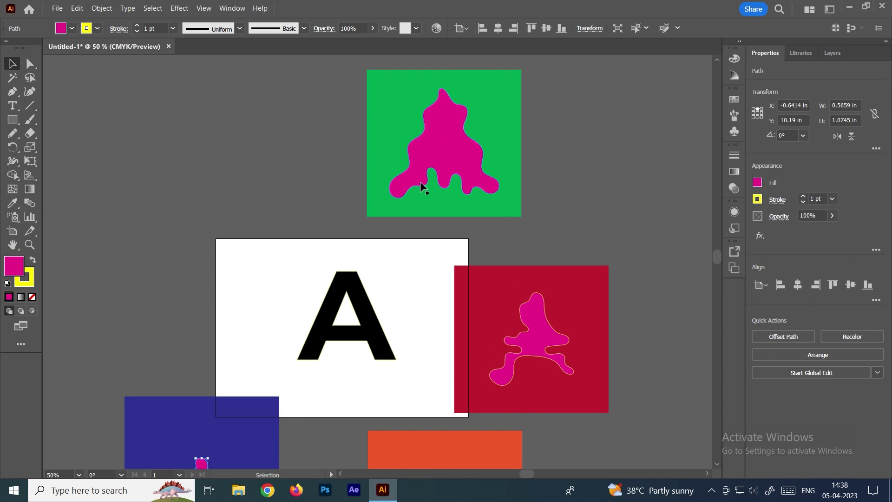
{"action": "scroll", "coordinate": [420, 181], "scroll_direction": "up", "scroll_amount": 2}
Step: Punch the magenta wavy shape out of the green square with Pathfinder Minus Front
{"action": "left_click", "coordinate": [461, 178]}
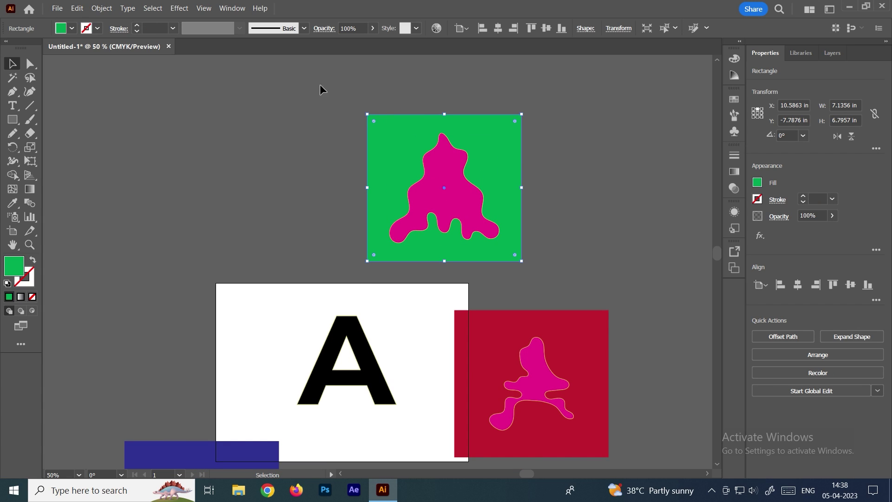
{"action": "key", "text": "ctrl+alt+a"}
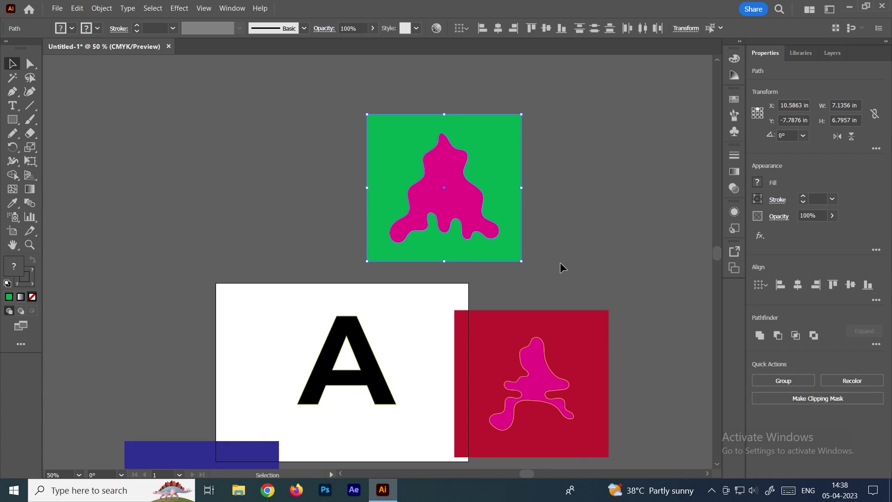
{"action": "left_click", "coordinate": [106, 8]}
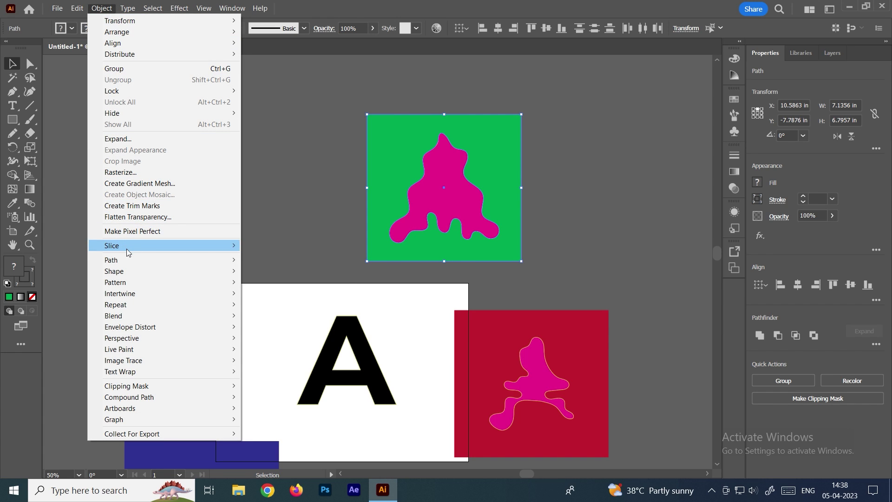
{"action": "mouse_move", "coordinate": [129, 396]}
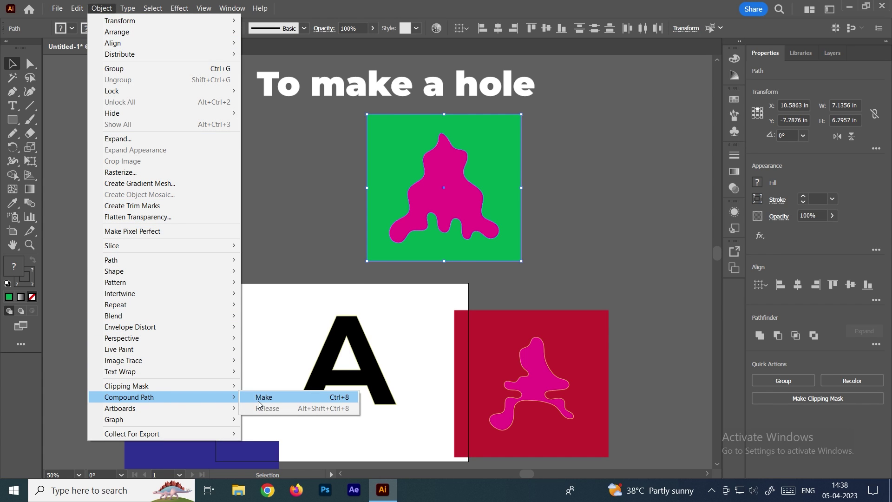
{"action": "left_click", "coordinate": [258, 401]}
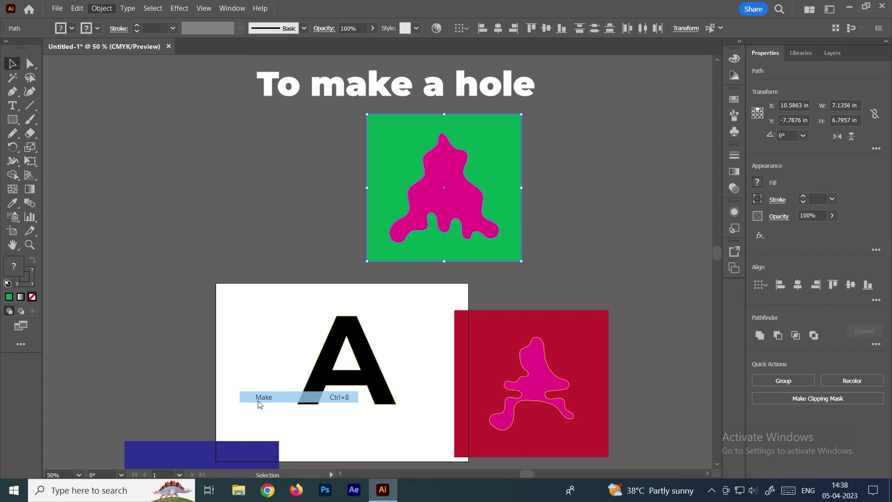
Step: Cut the magenta wavy shape out of the red square with Minus Front
{"action": "left_click", "coordinate": [556, 278]}
{"action": "scroll", "coordinate": [543, 271], "scroll_direction": "down", "scroll_amount": 3}
{"action": "scroll", "coordinate": [525, 223], "scroll_direction": "down", "scroll_amount": 2}
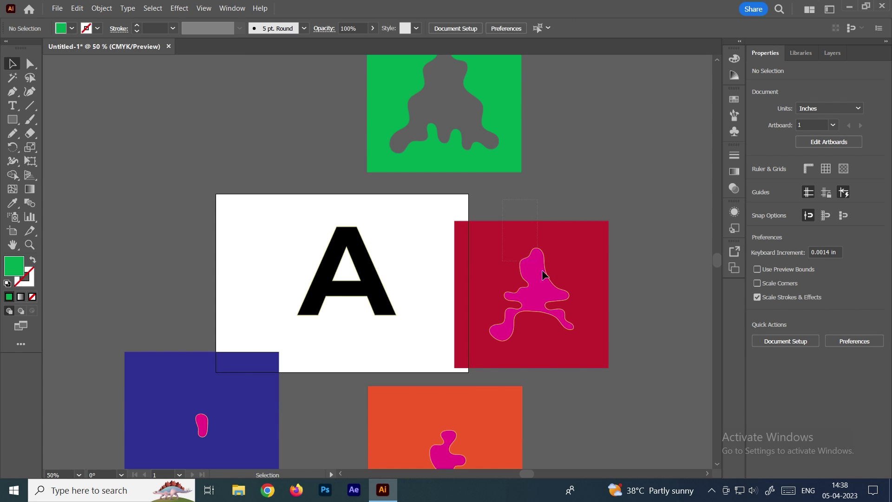
{"action": "left_click", "coordinate": [575, 338]}
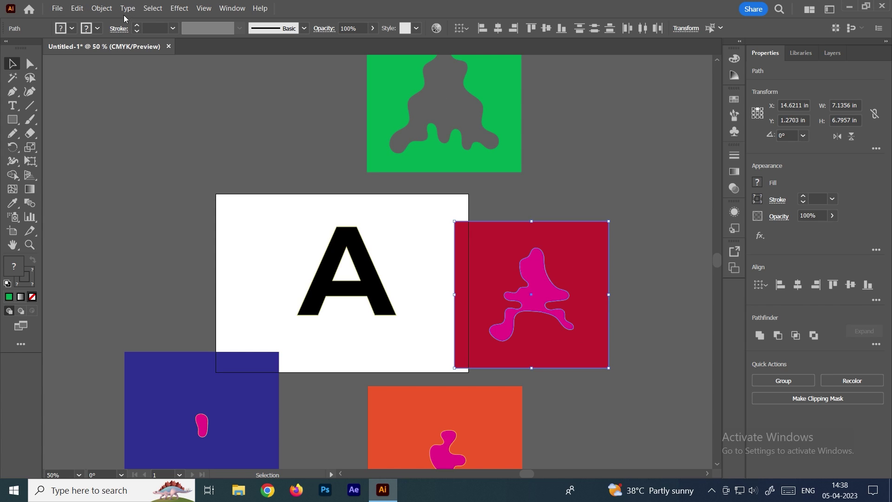
{"action": "left_click", "coordinate": [102, 7]}
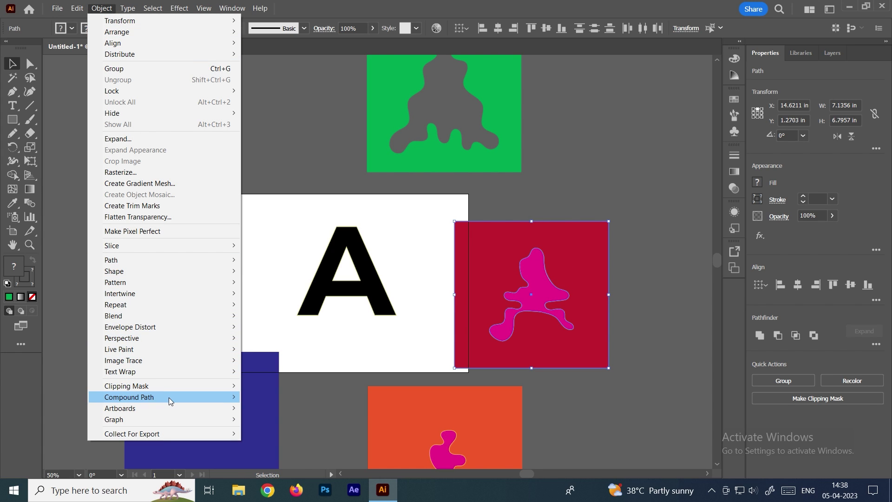
{"action": "mouse_move", "coordinate": [129, 397]}
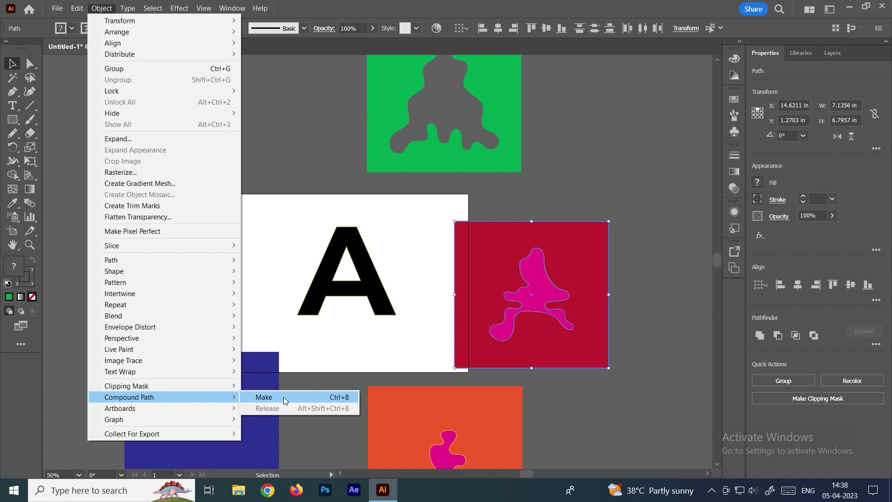
{"action": "left_click", "coordinate": [283, 396]}
Step: Make the orange square and its magenta shape a compound path with Ctrl+8
{"action": "scroll", "coordinate": [481, 282], "scroll_direction": "down", "scroll_amount": 2}
{"action": "scroll", "coordinate": [478, 274], "scroll_direction": "down", "scroll_amount": 4}
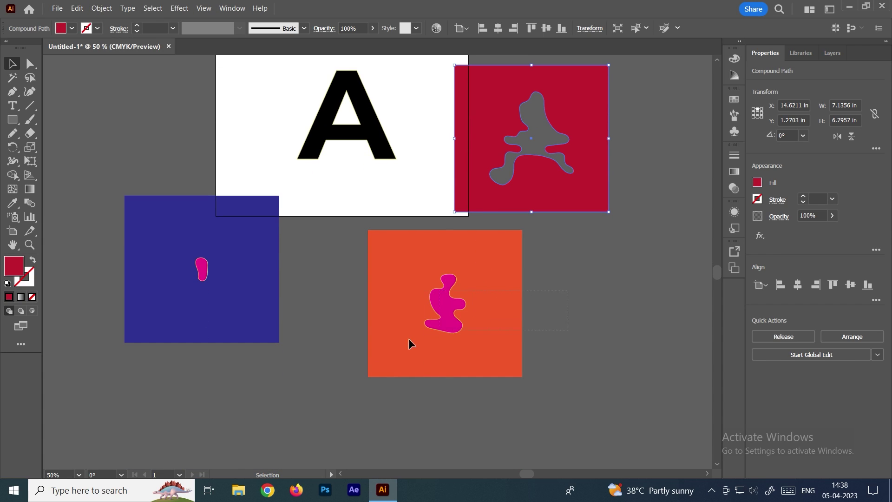
{"action": "left_click", "coordinate": [391, 349]}
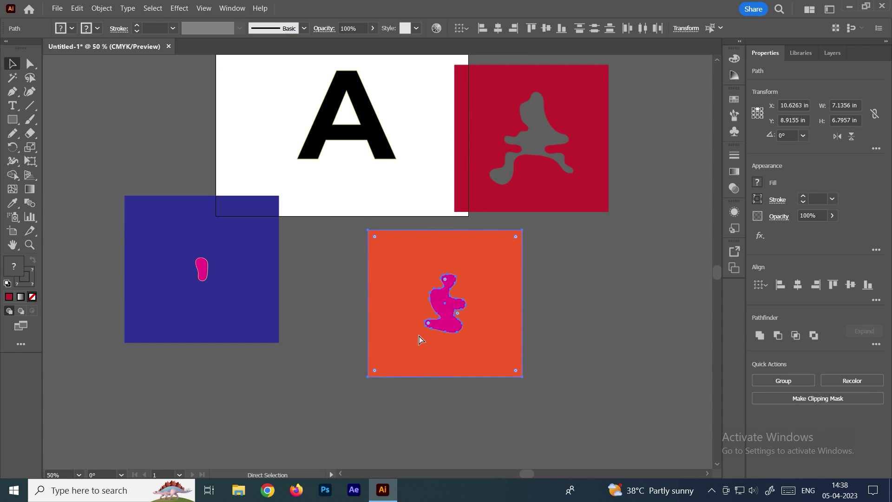
{"action": "key", "text": "ctrl+8"}
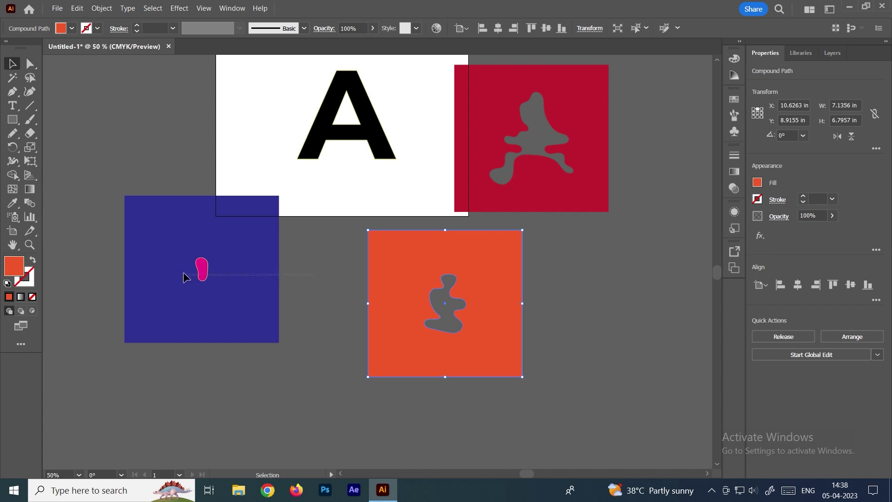
Step: Make the blue square and its magenta blob a compound path, cutting out the hole
{"action": "left_click", "coordinate": [180, 271]}
{"action": "key", "text": "a"}
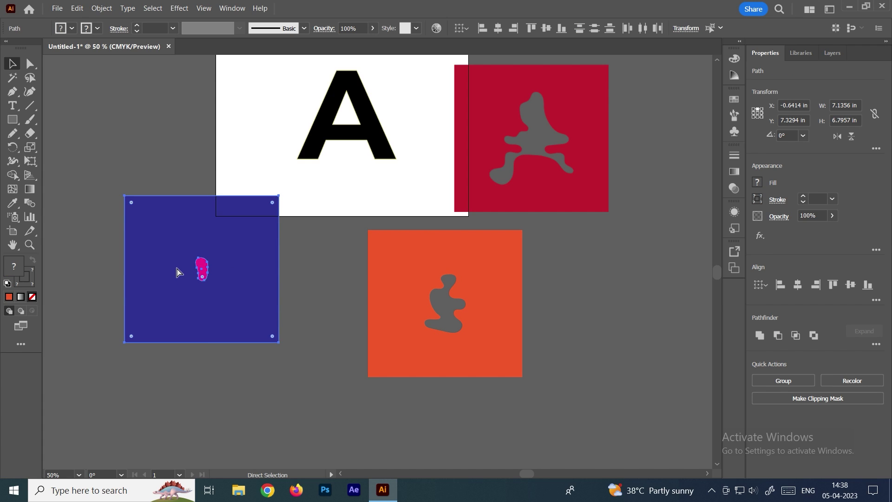
{"action": "key", "text": "ctrl+8"}
{"action": "key", "text": "v"}
{"action": "scroll", "coordinate": [370, 311], "scroll_direction": "up", "scroll_amount": 3}
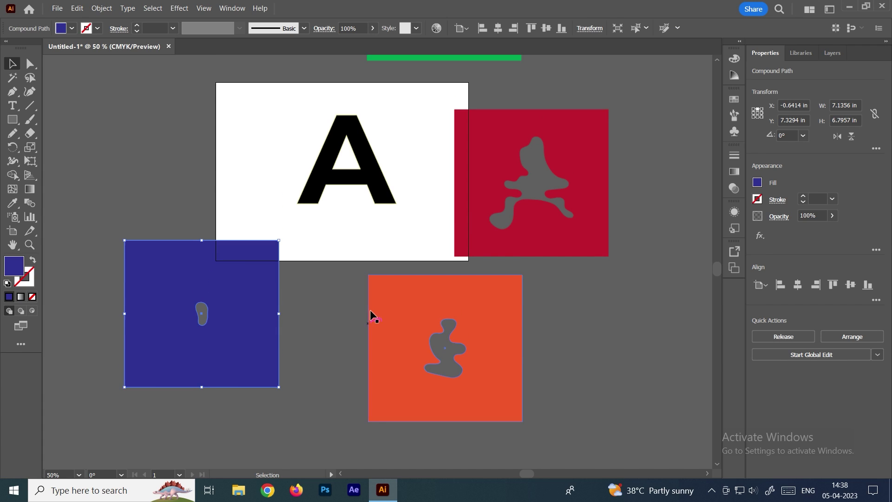
{"action": "scroll", "coordinate": [390, 286], "scroll_direction": "up", "scroll_amount": 2}
{"action": "scroll", "coordinate": [392, 287], "scroll_direction": "down", "scroll_amount": 2}
{"action": "scroll", "coordinate": [404, 285], "scroll_direction": "up", "scroll_amount": 2}
{"action": "scroll", "coordinate": [414, 294], "scroll_direction": "up", "scroll_amount": 7}
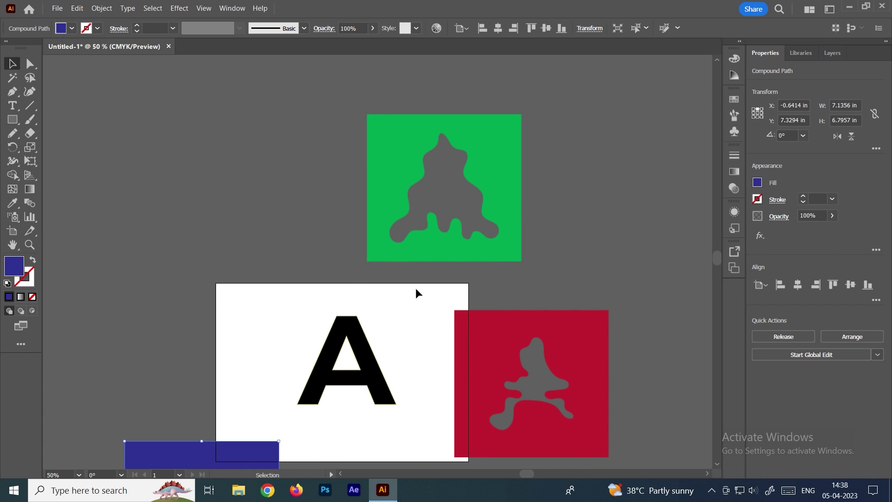
Step: Move the crimson cut-out square onto the green one and send it behind
{"action": "left_click", "coordinate": [639, 302]}
{"action": "left_click_drag", "start_coordinate": [583, 358], "coordinate": [508, 188]}
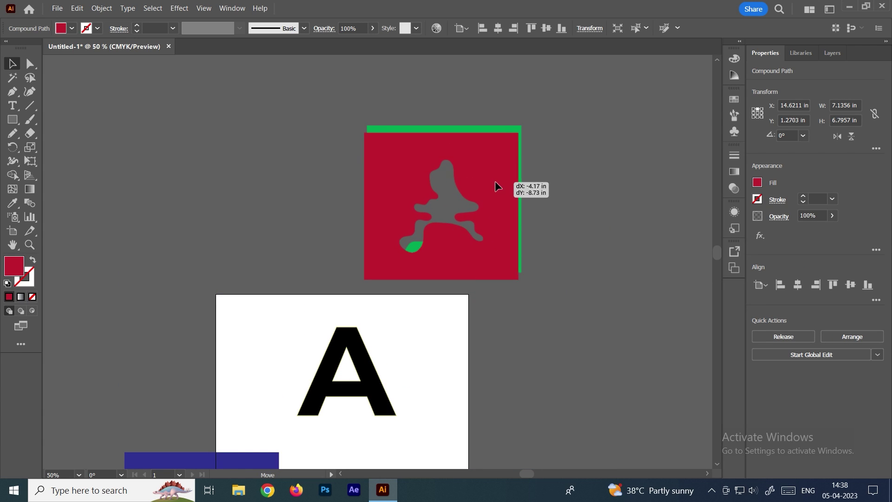
{"action": "right_click", "coordinate": [509, 189]}
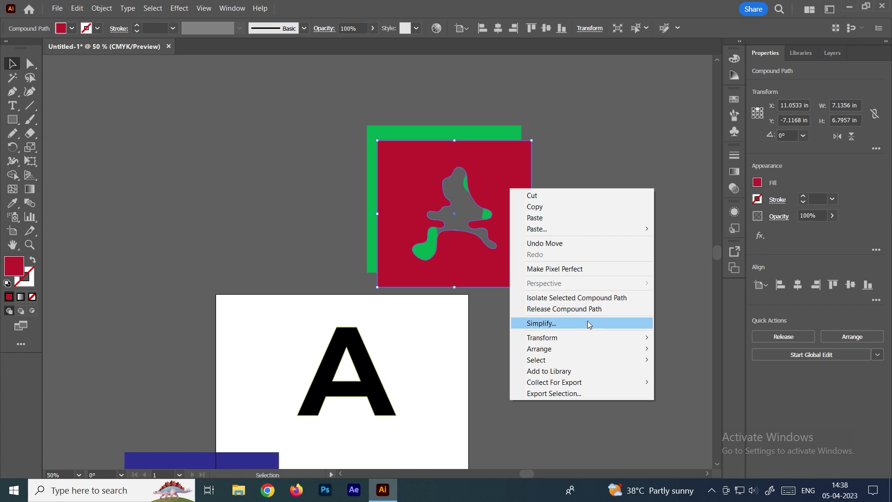
{"action": "mouse_move", "coordinate": [539, 349]}
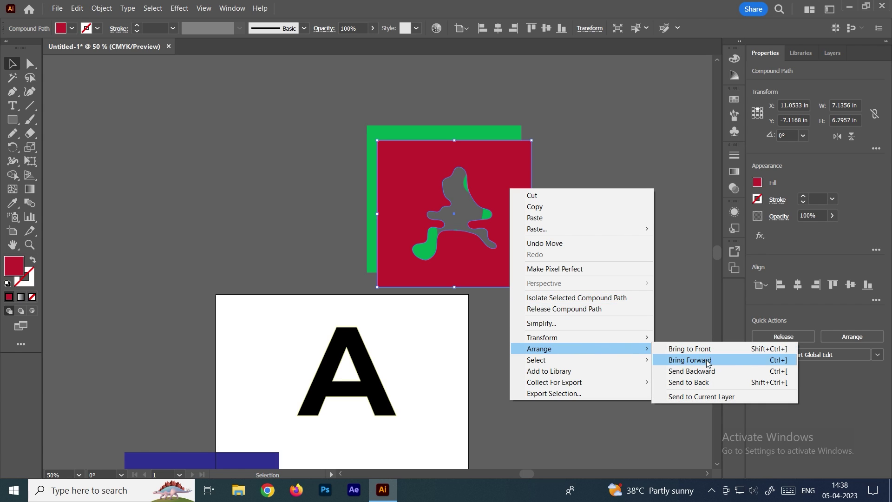
{"action": "left_click", "coordinate": [704, 371]}
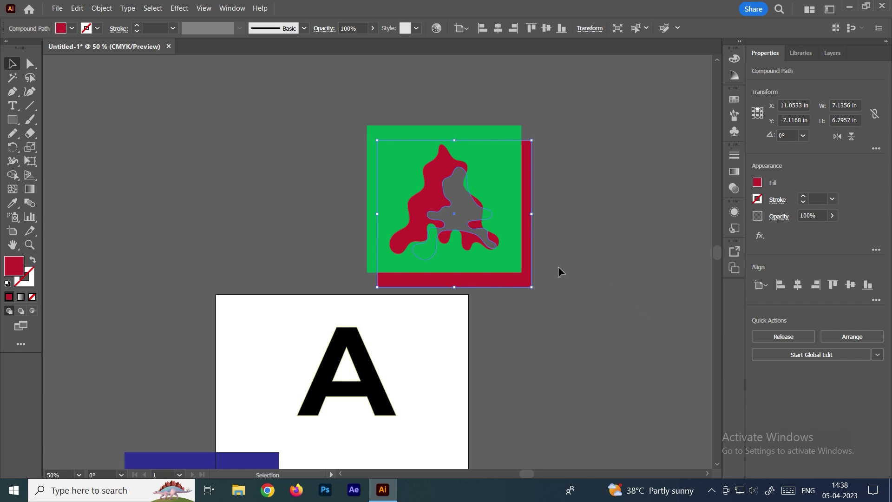
Step: Place the orange cut-out square on the stack, behind the crimson square
{"action": "scroll", "coordinate": [534, 274], "scroll_direction": "down", "scroll_amount": 5}
{"action": "scroll", "coordinate": [511, 348], "scroll_direction": "down", "scroll_amount": 1}
{"action": "left_click_drag", "start_coordinate": [501, 409], "coordinate": [556, 107]}
{"action": "scroll", "coordinate": [567, 116], "scroll_direction": "up", "scroll_amount": 1}
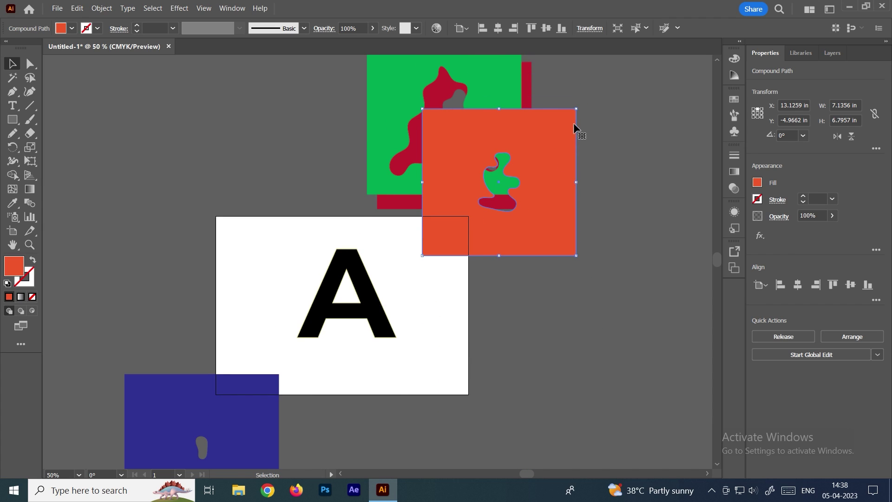
{"action": "right_click", "coordinate": [547, 151]}
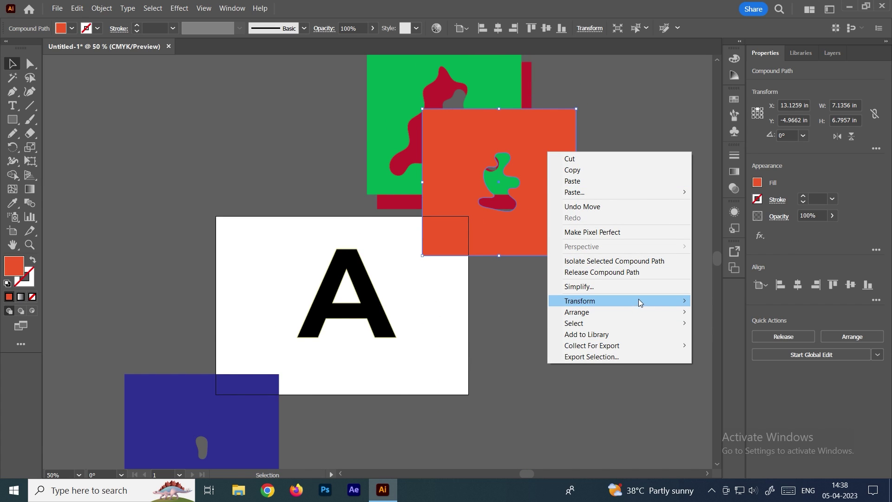
{"action": "mouse_move", "coordinate": [576, 312]}
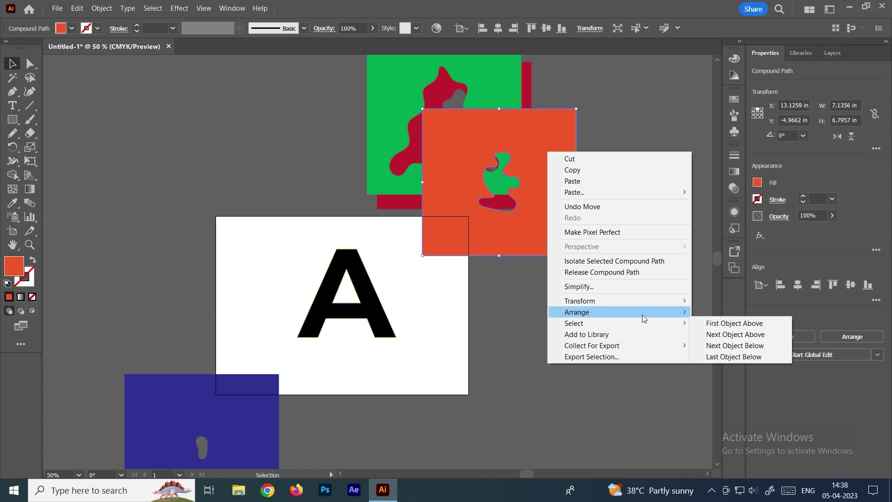
{"action": "left_click", "coordinate": [730, 334]}
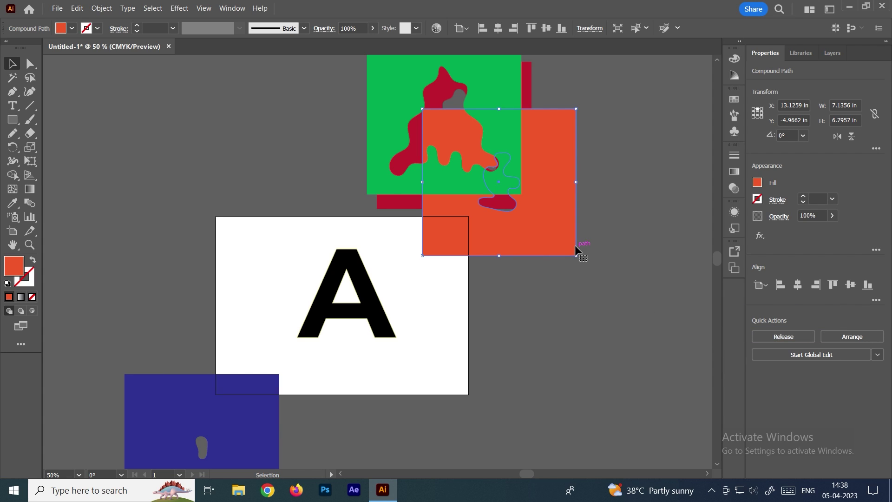
{"action": "right_click", "coordinate": [552, 229]}
{"action": "mouse_move", "coordinate": [613, 385]}
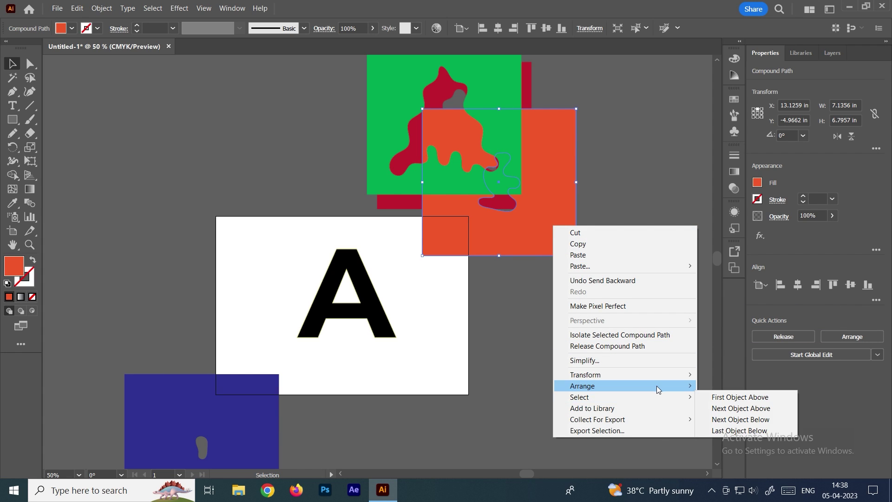
{"action": "left_click", "coordinate": [734, 408]}
Step: Place the blue cut-out square on the stack, behind the orange square
{"action": "scroll", "coordinate": [468, 269], "scroll_direction": "down", "scroll_amount": 2}
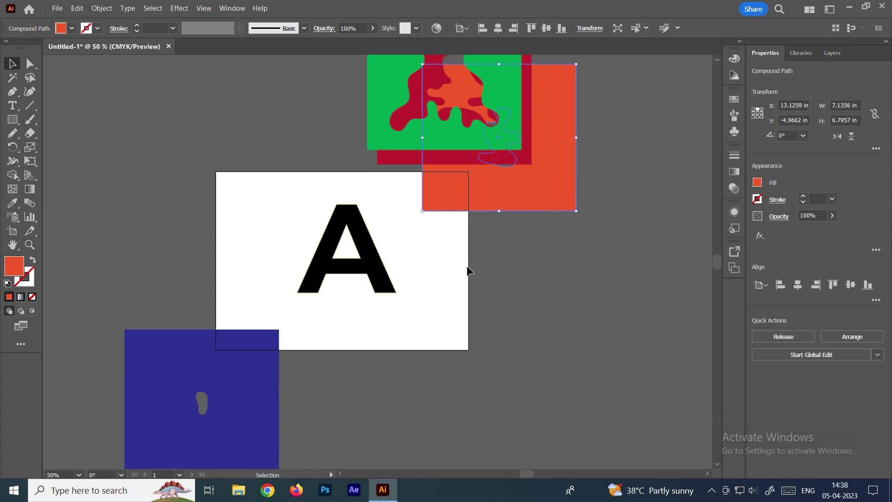
{"action": "scroll", "coordinate": [234, 378], "scroll_direction": "down", "scroll_amount": 2}
{"action": "left_click_drag", "start_coordinate": [234, 378], "coordinate": [515, 173]}
{"action": "scroll", "coordinate": [514, 172], "scroll_direction": "up", "scroll_amount": 3}
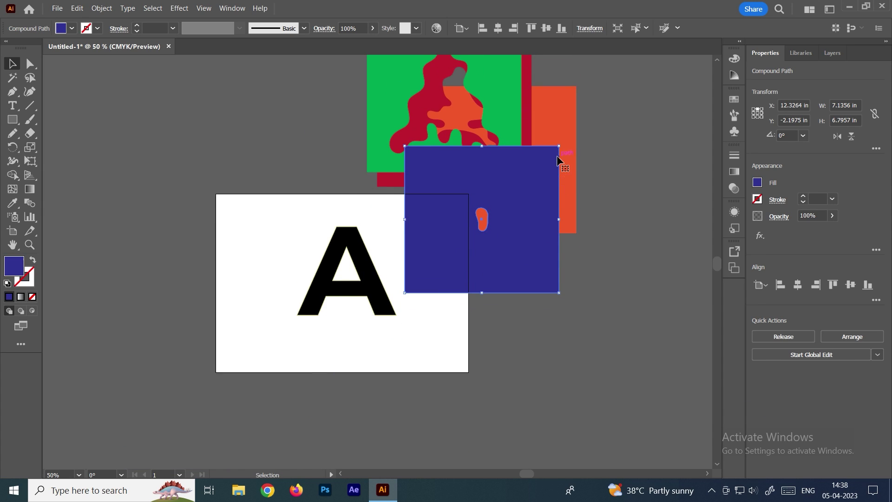
{"action": "right_click", "coordinate": [527, 263]}
{"action": "mouse_move", "coordinate": [557, 422]}
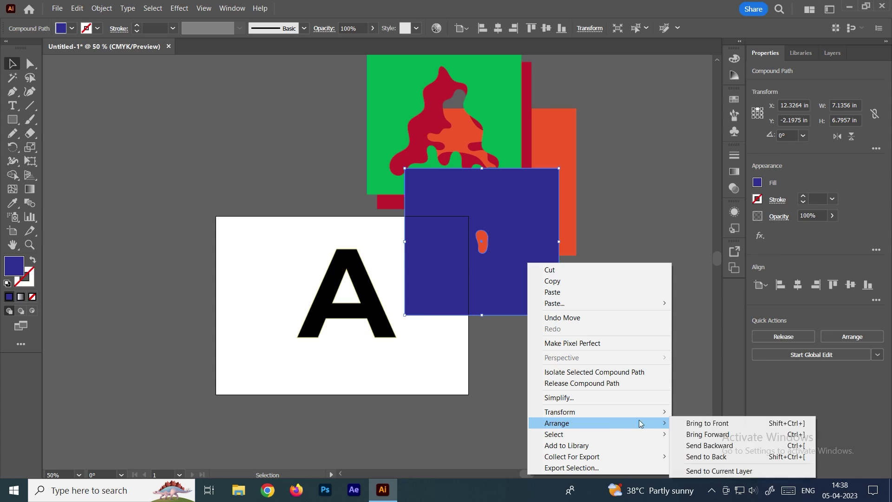
{"action": "left_click", "coordinate": [718, 457]}
{"action": "scroll", "coordinate": [595, 299], "scroll_direction": "up", "scroll_amount": 1}
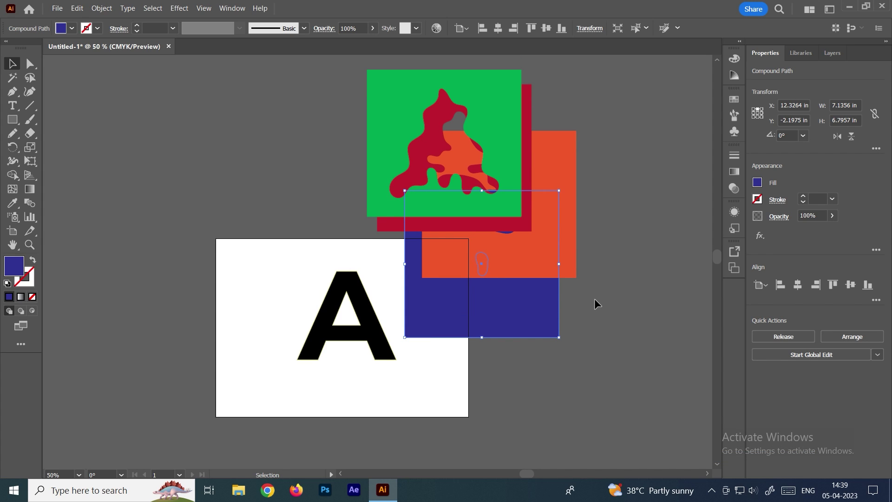
Step: Align the four stacked squares on their horizontal and vertical centres
{"action": "left_click", "coordinate": [656, 291]}
{"action": "left_click", "coordinate": [491, 116]}
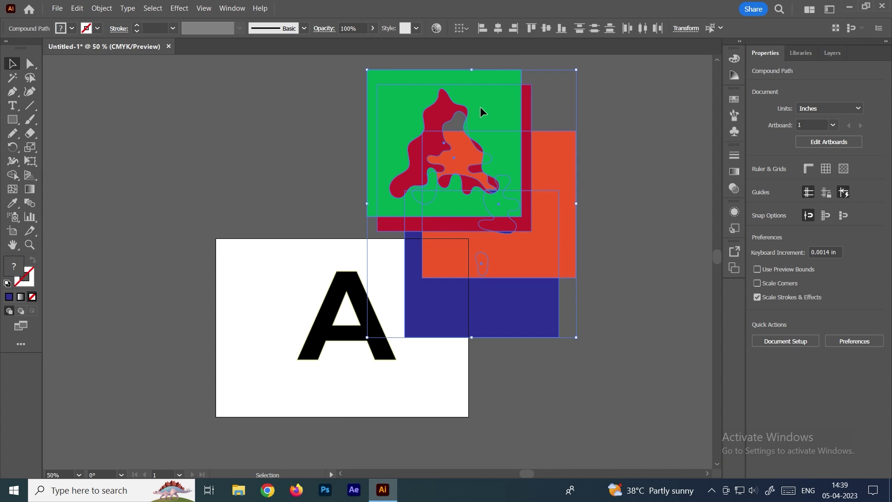
{"action": "left_click_drag", "start_coordinate": [488, 171], "coordinate": [557, 176]}
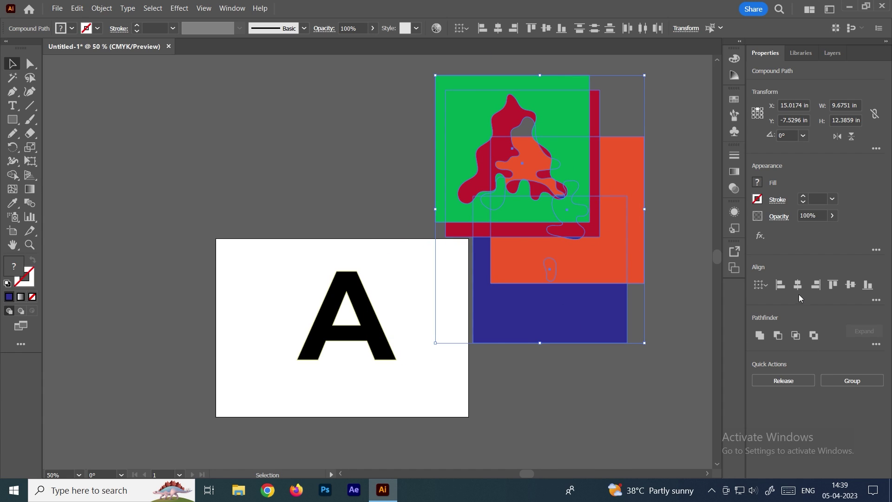
{"action": "left_click", "coordinate": [797, 285]}
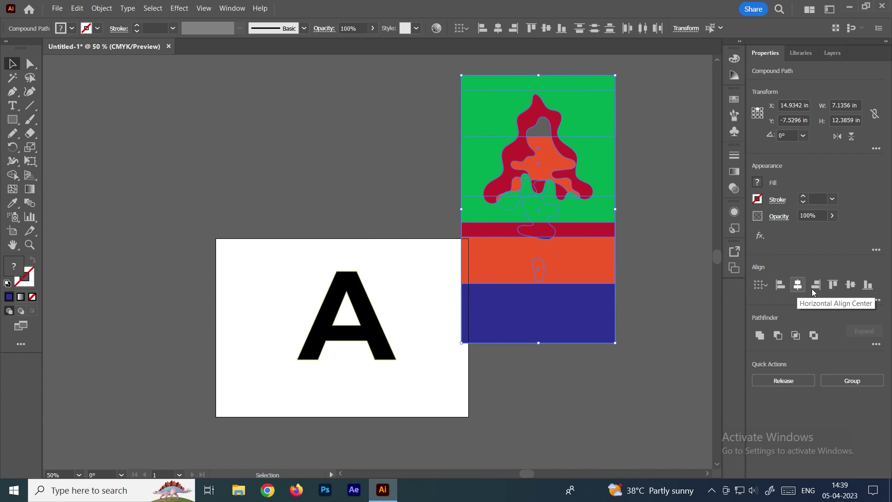
{"action": "left_click", "coordinate": [850, 284]}
{"action": "left_click", "coordinate": [648, 259]}
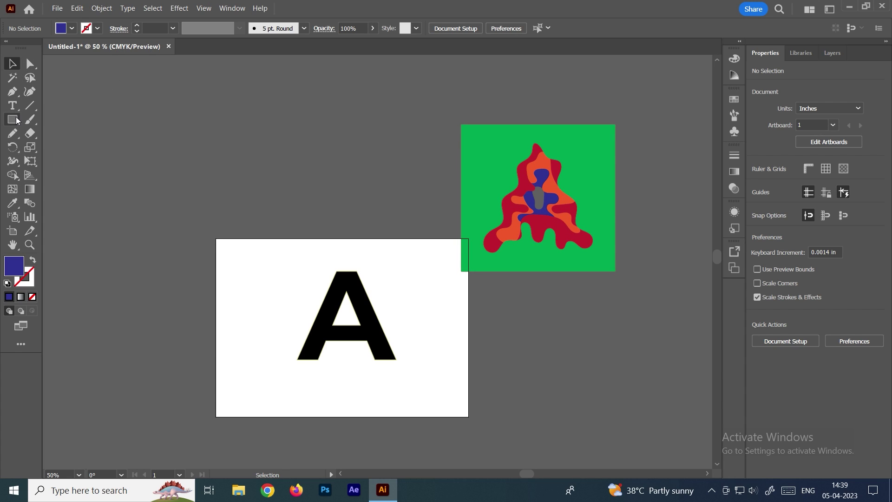
Step: Draw a dark blue rectangle, about 7.14 by 6.80 in, covering the green square
{"action": "left_click_drag", "start_coordinate": [13, 120], "coordinate": [70, 119]}
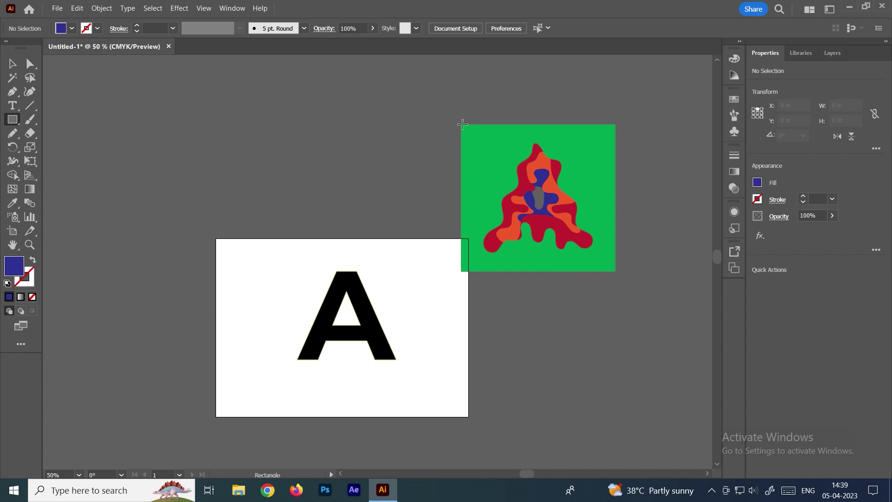
{"action": "left_click_drag", "start_coordinate": [462, 125], "coordinate": [615, 271]}
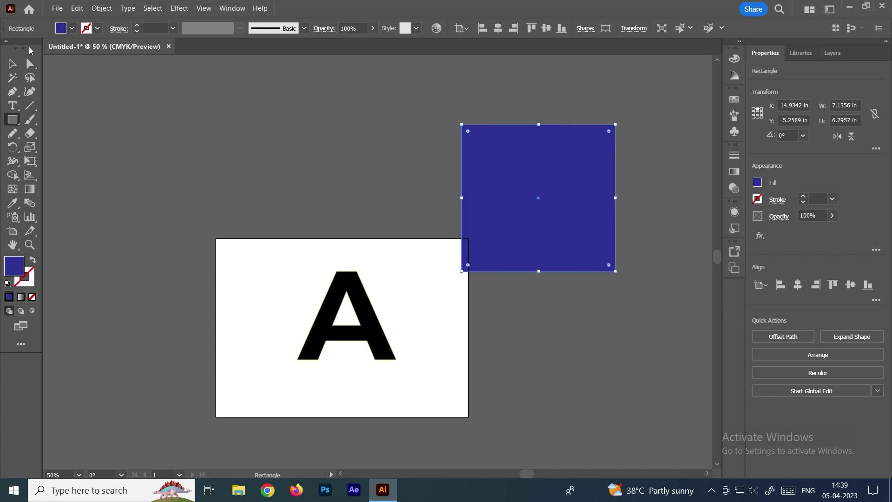
{"action": "left_click", "coordinate": [13, 65]}
{"action": "left_click", "coordinate": [339, 108]}
{"action": "right_click", "coordinate": [557, 154]}
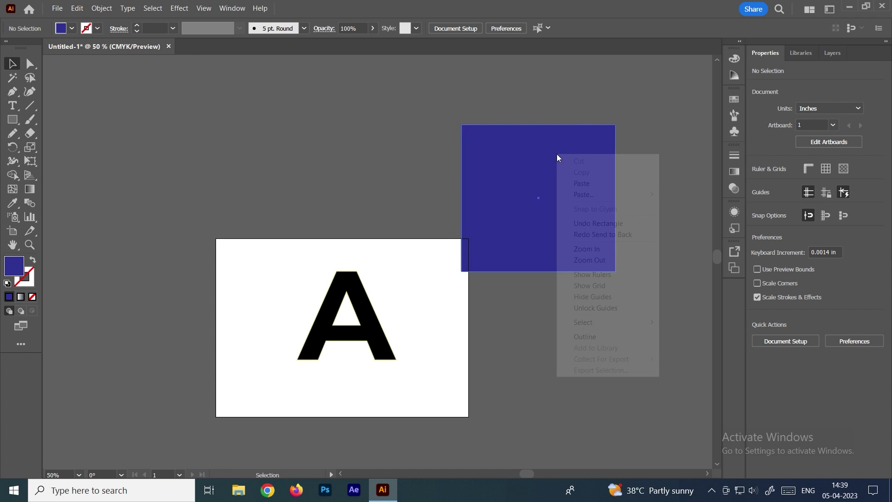
{"action": "left_click", "coordinate": [513, 215]}
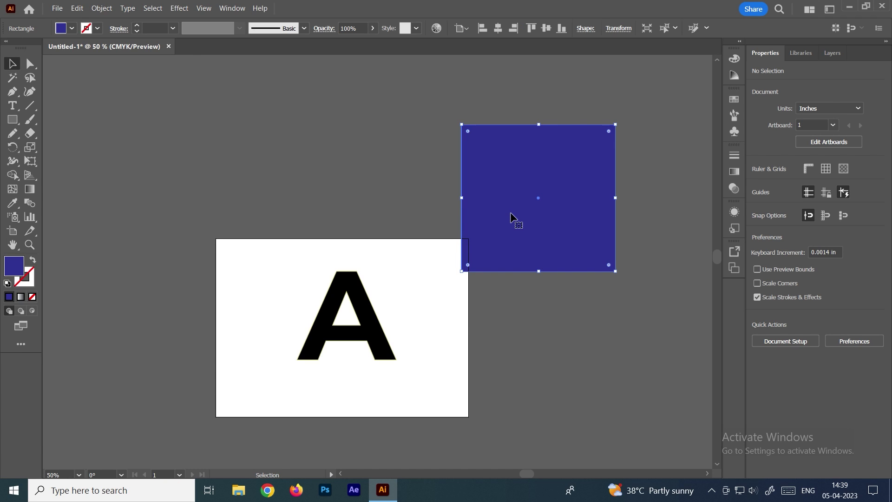
{"action": "right_click", "coordinate": [496, 192]}
{"action": "mouse_move", "coordinate": [524, 423]}
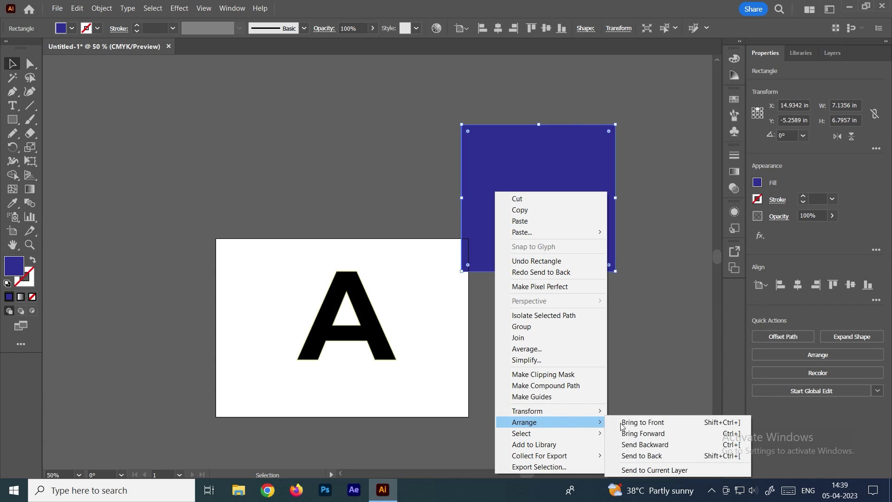
Step: Send the solid blue square behind all the cut-out squares
{"action": "left_click", "coordinate": [667, 458]}
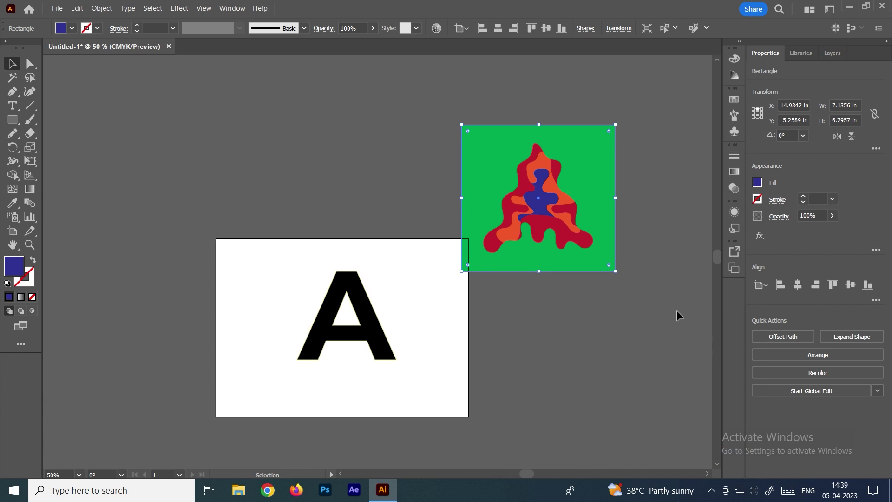
{"action": "left_click", "coordinate": [676, 311]}
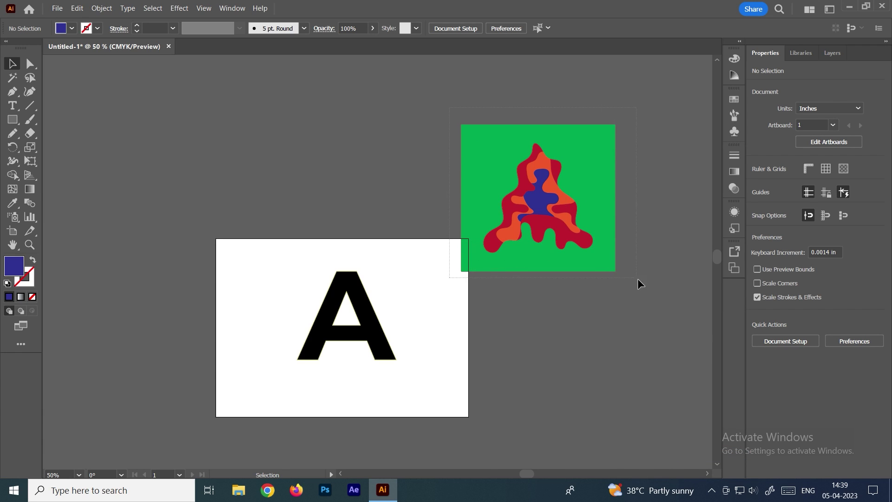
{"action": "left_click_drag", "start_coordinate": [450, 106], "coordinate": [641, 281]}
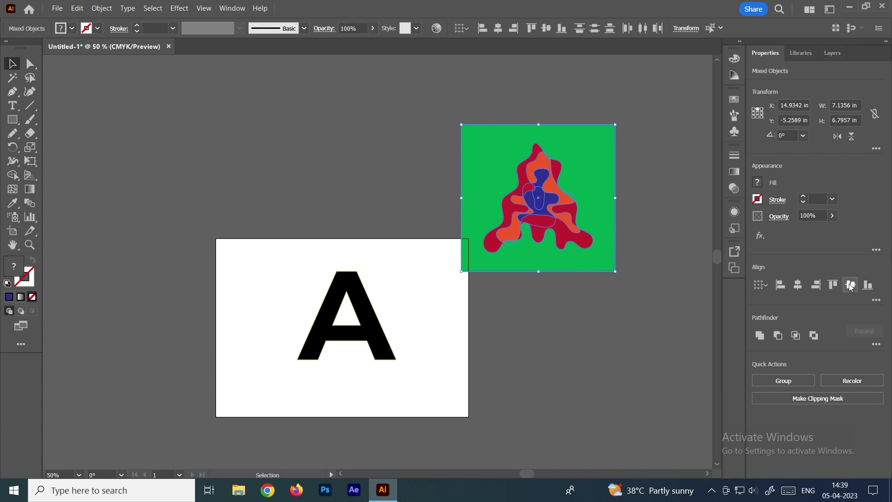
{"action": "left_click", "coordinate": [643, 203]}
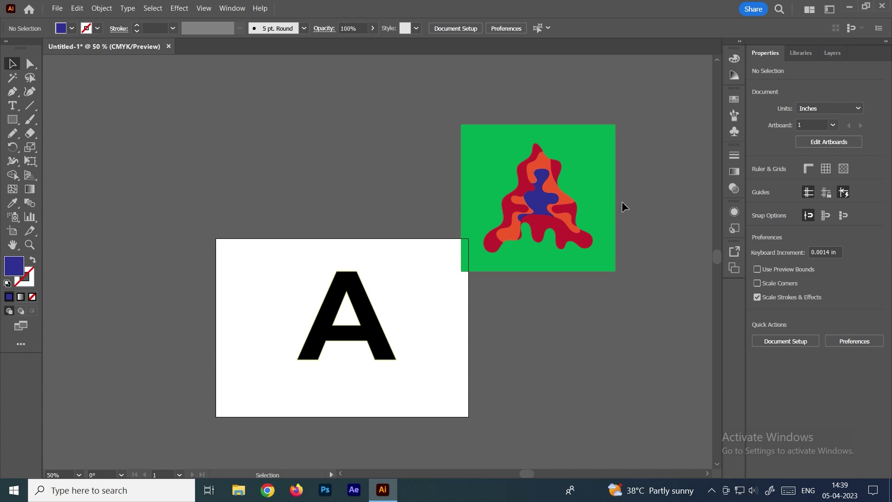
Step: Recolour the blue centre cut-out to light green and move the artwork down-right
{"action": "left_click", "coordinate": [547, 200]}
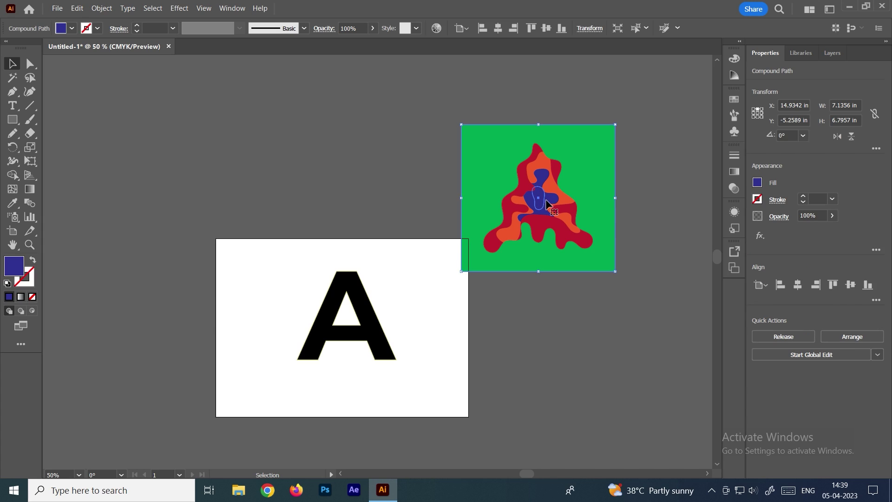
{"action": "left_click", "coordinate": [659, 199]}
{"action": "left_click", "coordinate": [543, 211]}
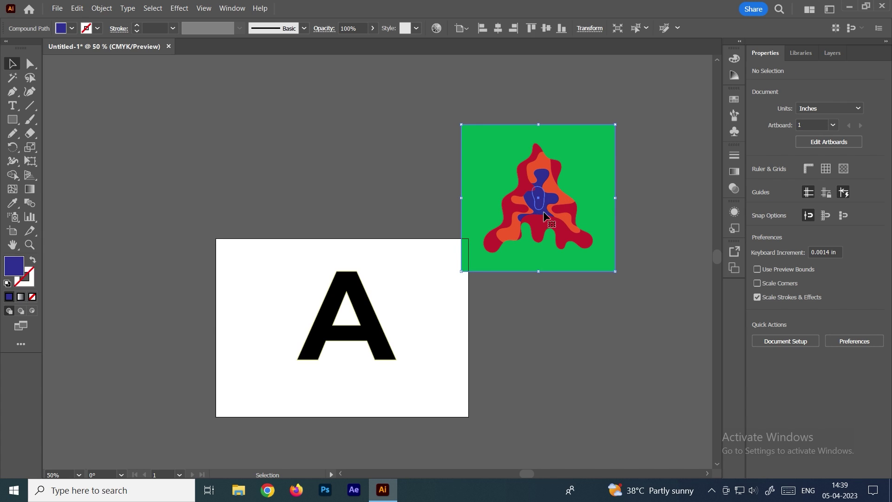
{"action": "left_click", "coordinate": [71, 32]}
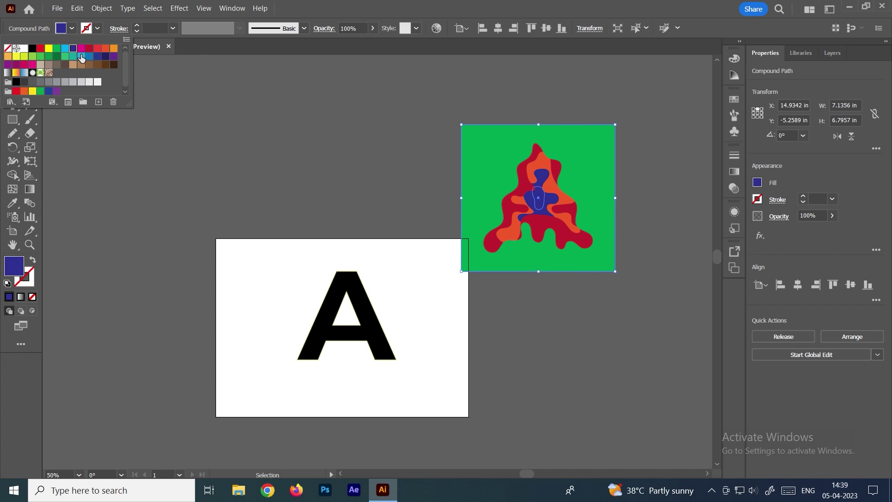
{"action": "left_click", "coordinate": [74, 57]}
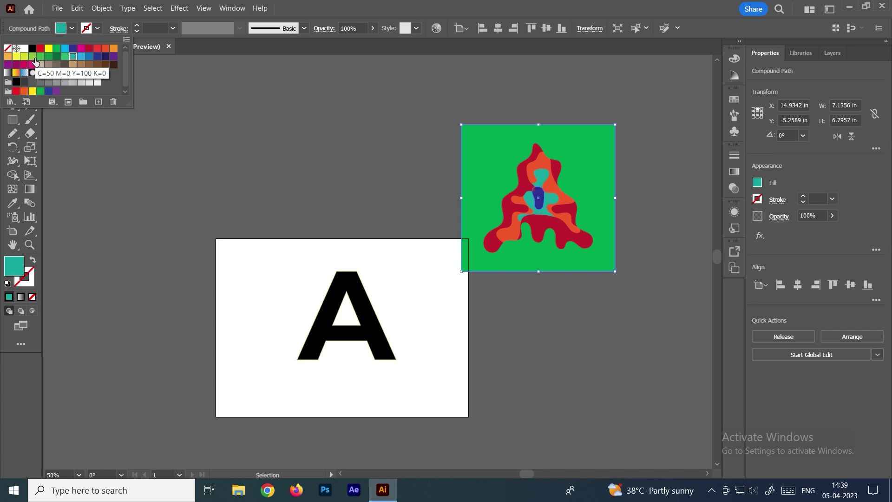
{"action": "left_click", "coordinate": [32, 56]}
{"action": "left_click", "coordinate": [260, 97]}
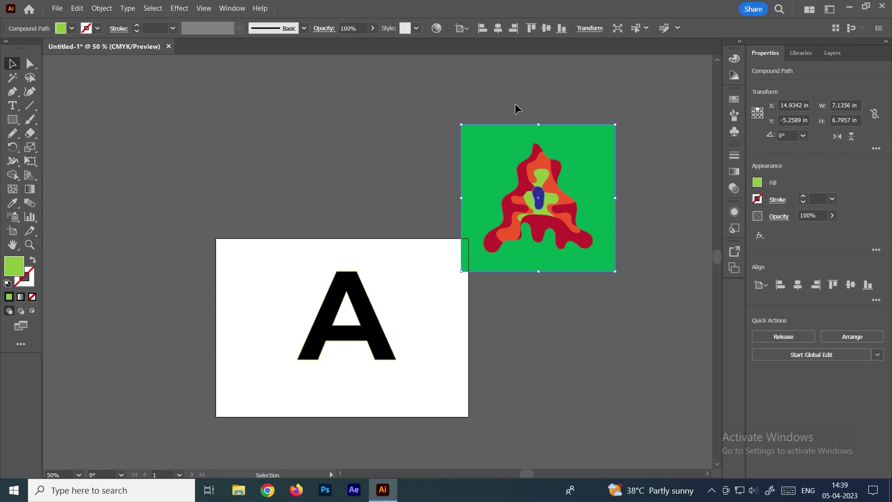
{"action": "left_click_drag", "start_coordinate": [429, 100], "coordinate": [637, 289]}
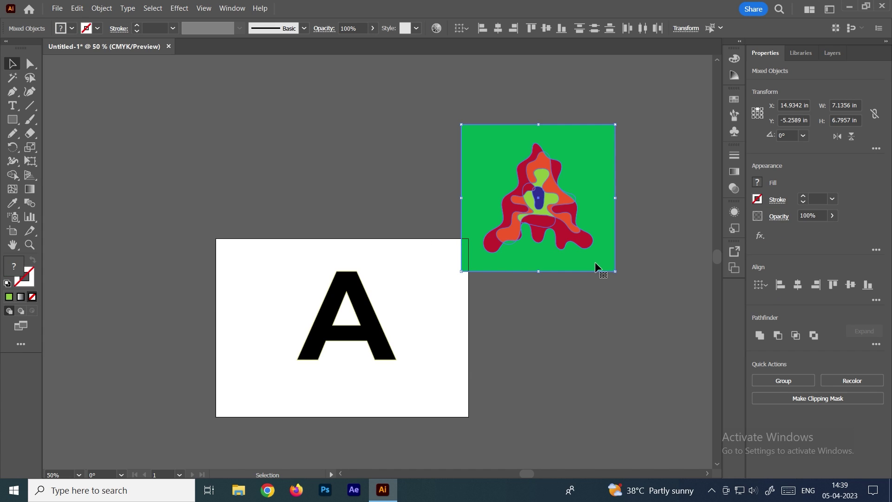
{"action": "left_click_drag", "start_coordinate": [594, 261], "coordinate": [628, 308]}
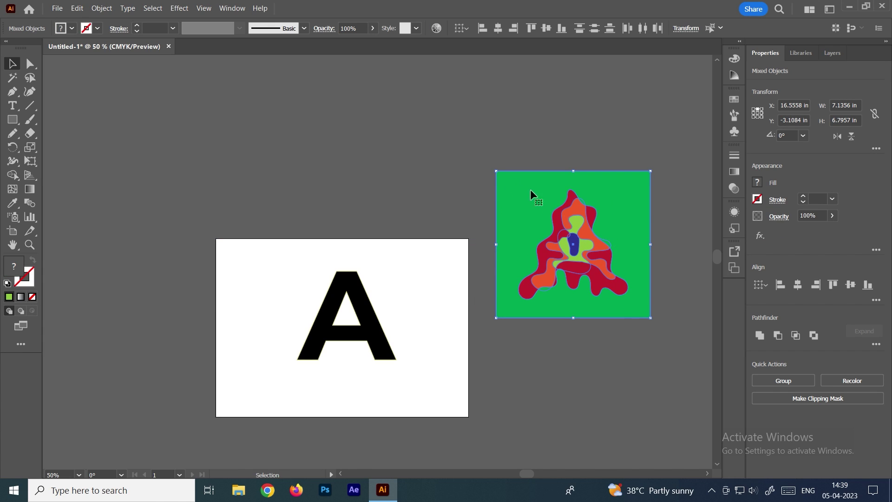
Step: Apply a Multiply drop shadow at 76% opacity with 0 in X and 0.0972 in Y offset
{"action": "left_click", "coordinate": [178, 8]}
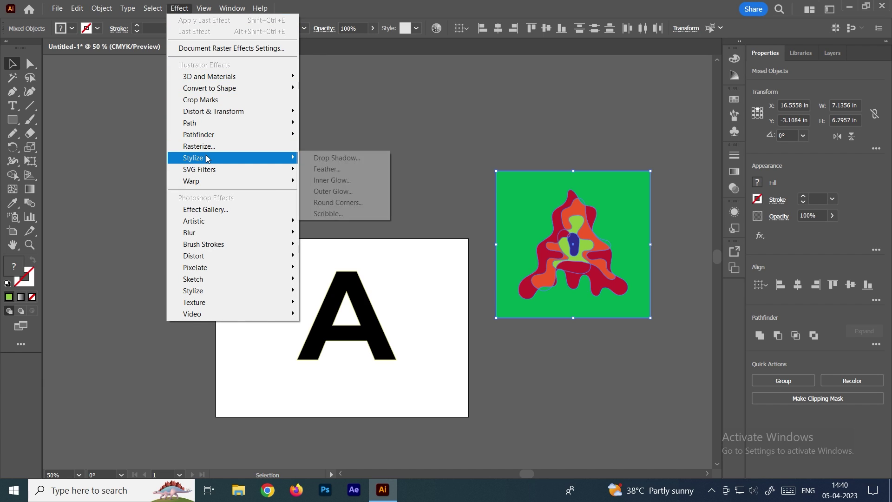
{"action": "mouse_move", "coordinate": [209, 157]}
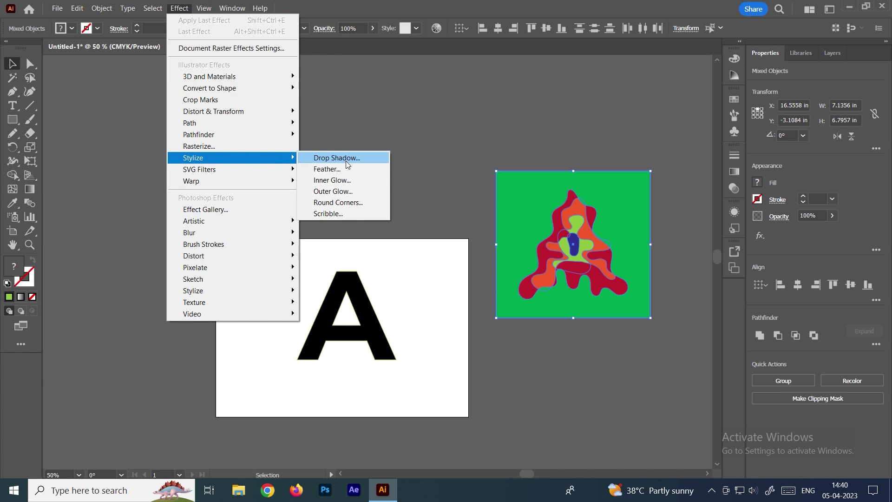
{"action": "left_click", "coordinate": [345, 161]}
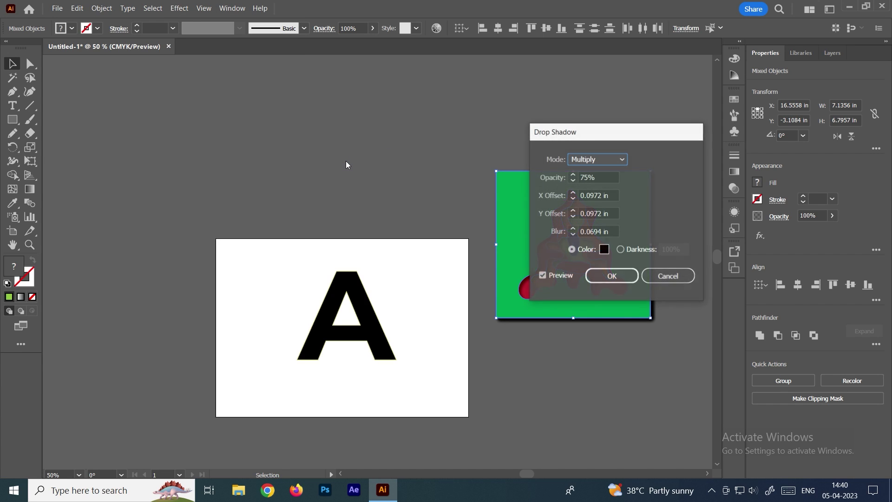
{"action": "left_click_drag", "start_coordinate": [643, 137], "coordinate": [385, 125]}
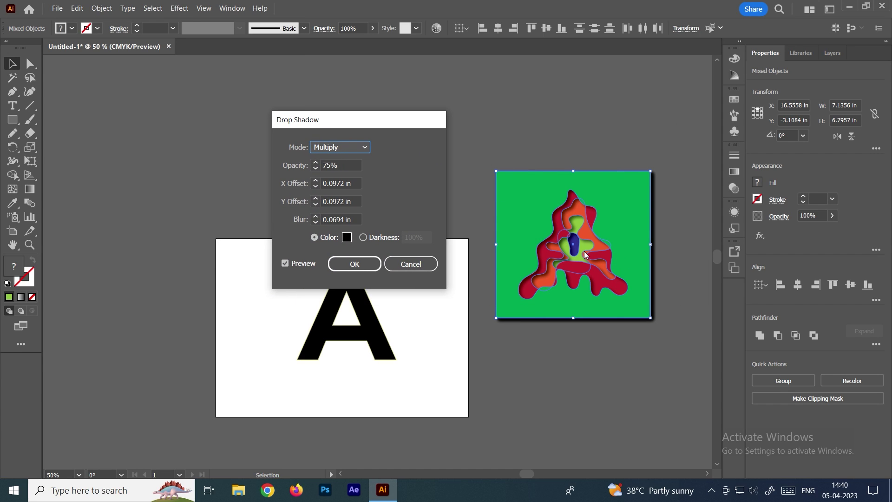
{"action": "left_click", "coordinate": [316, 181]}
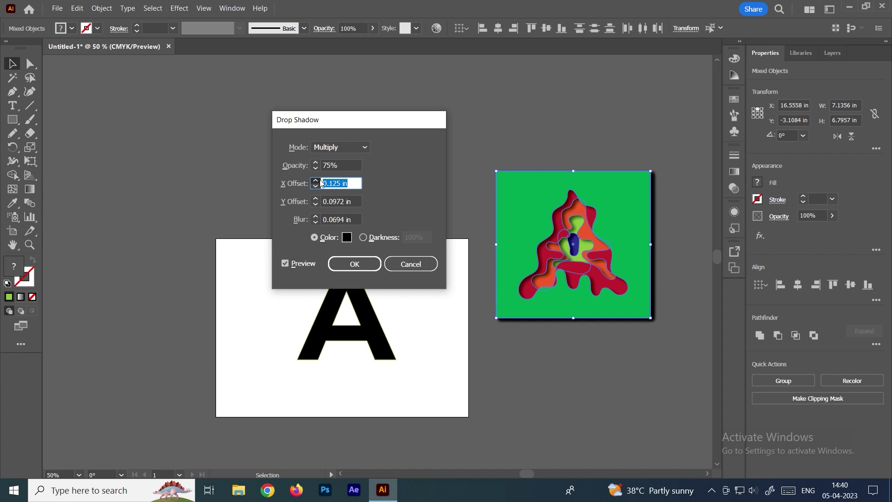
{"action": "type", "text": "0"}
{"action": "key", "text": "shift+Tab"}
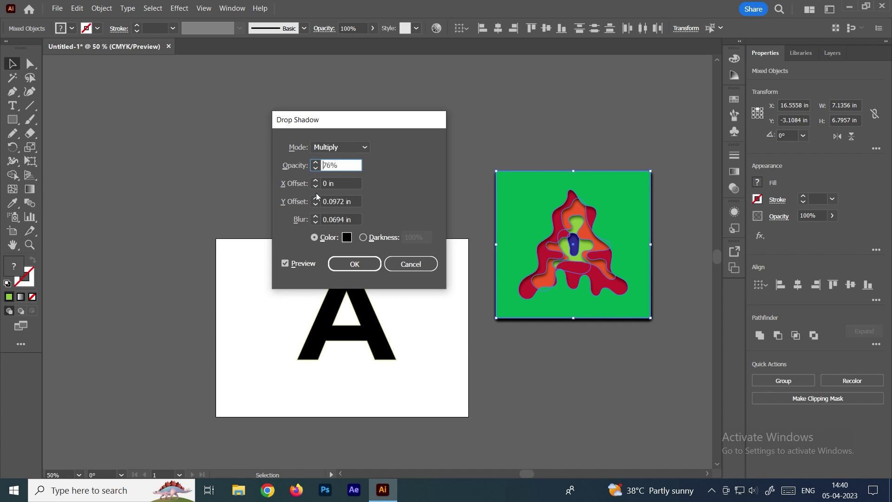
{"action": "left_click", "coordinate": [367, 147]}
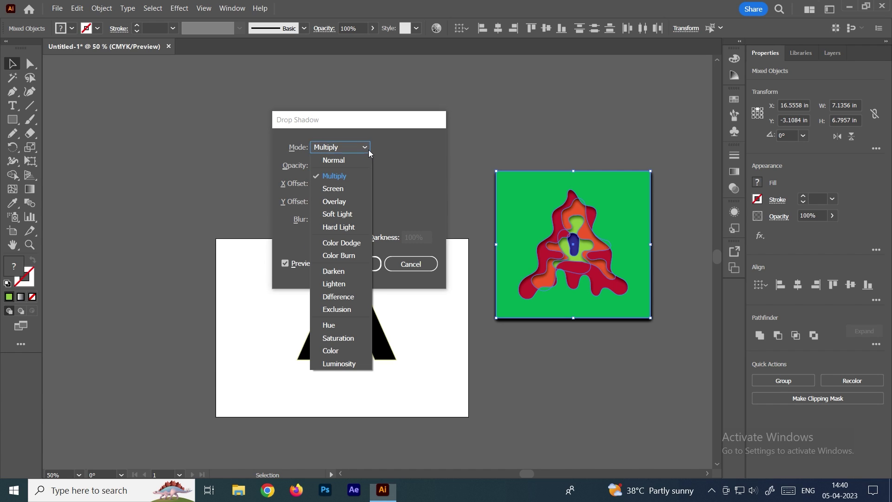
{"action": "left_click", "coordinate": [351, 158]}
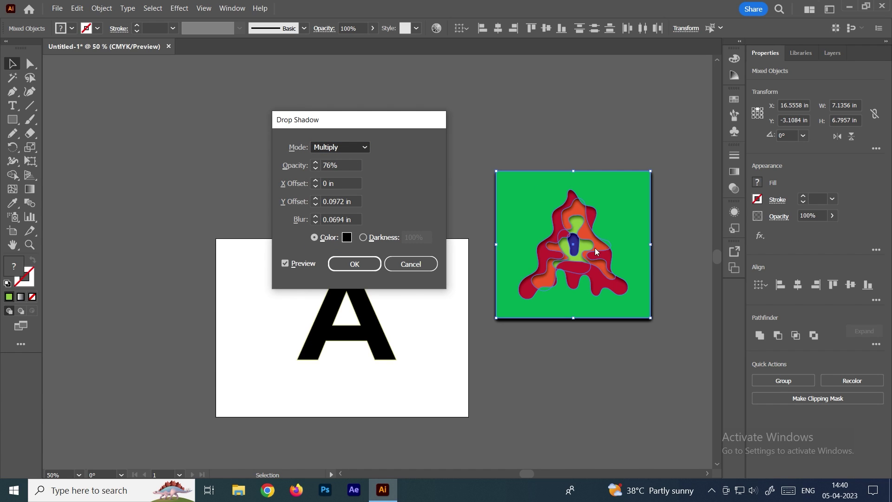
{"action": "left_click", "coordinate": [341, 153]}
{"action": "left_click", "coordinate": [333, 177]}
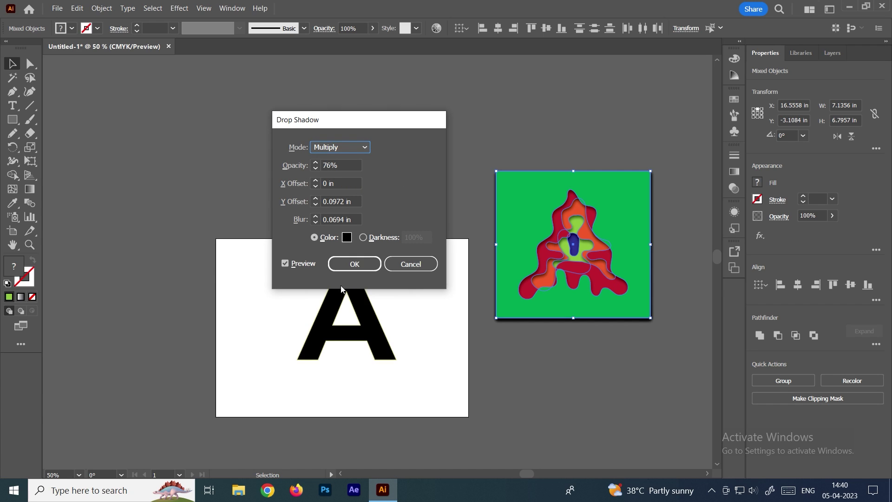
{"action": "left_click", "coordinate": [357, 265]}
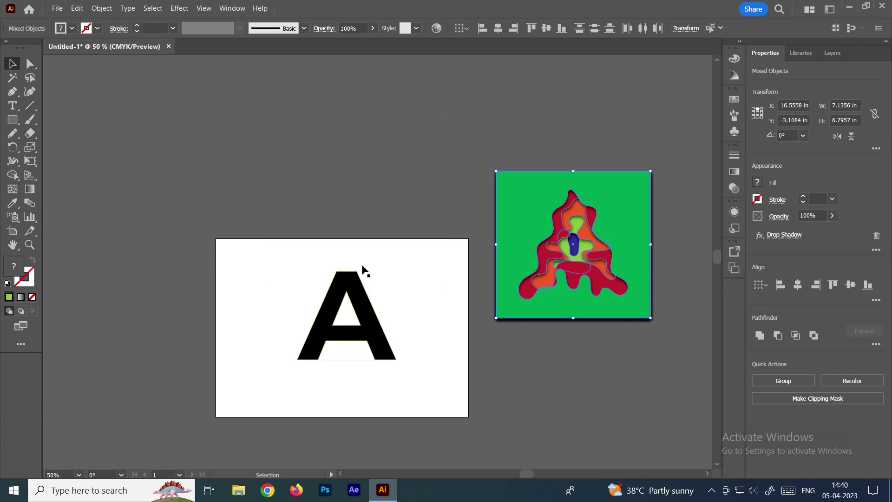
{"action": "left_click", "coordinate": [525, 150]}
{"action": "left_click", "coordinate": [639, 236]}
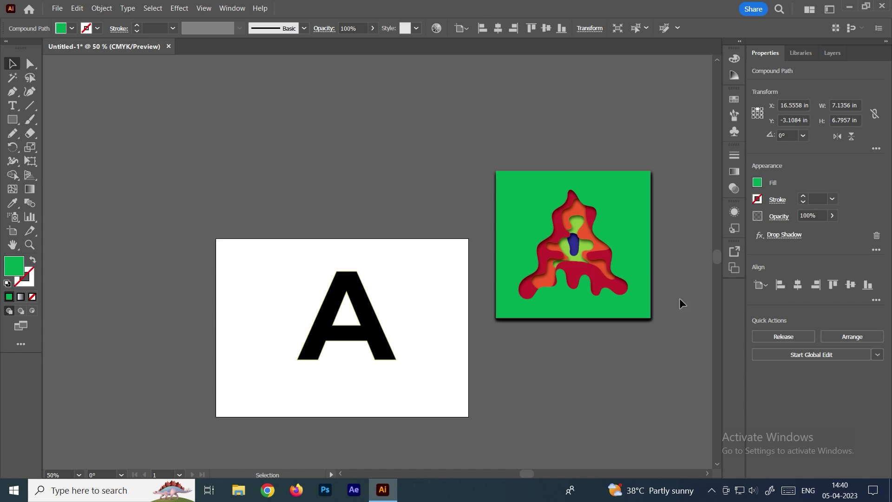
Step: Select all the wavy artwork pieces and group them
{"action": "left_click", "coordinate": [495, 151]}
{"action": "key", "text": "ctrl+a"}
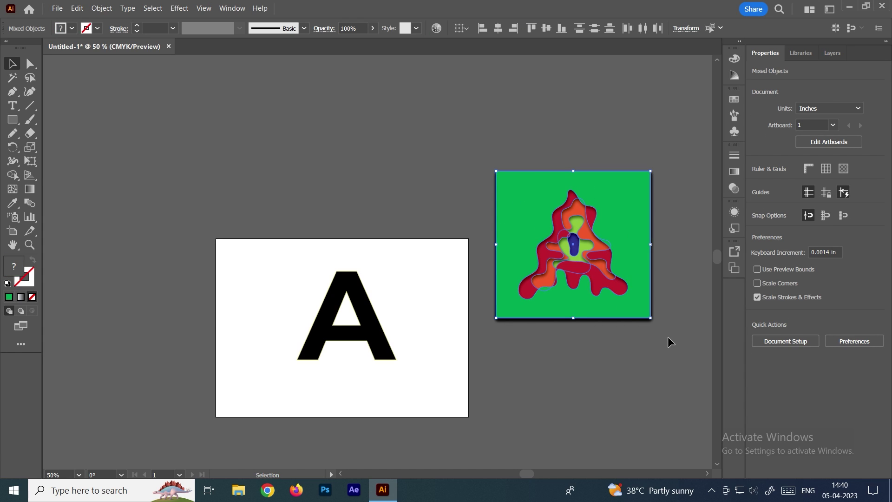
{"action": "left_click", "coordinate": [83, 12]}
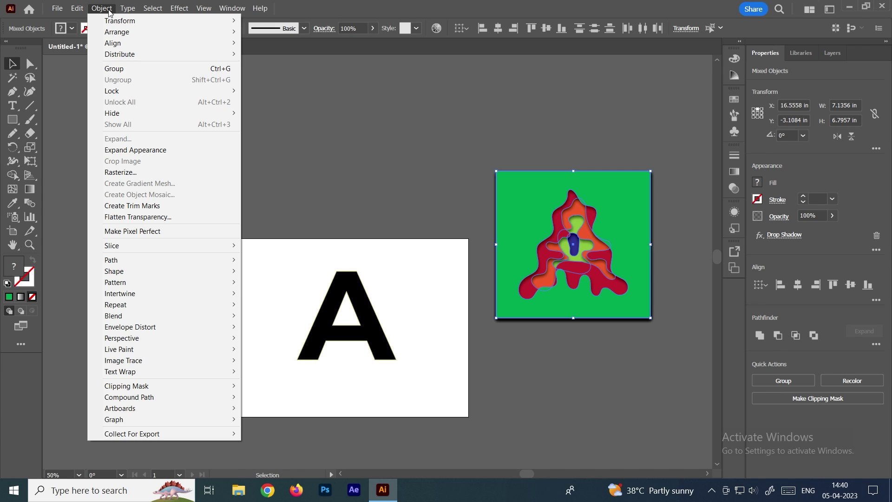
{"action": "left_click", "coordinate": [142, 69]}
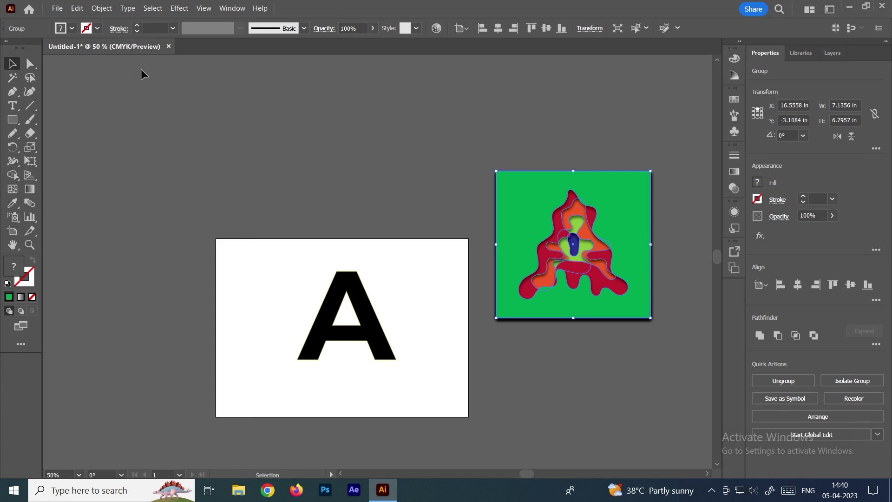
{"action": "left_click", "coordinate": [391, 120]}
Step: Move the group onto the artboard and align it with the letter A's vertical centre
{"action": "left_click_drag", "start_coordinate": [526, 226], "coordinate": [506, 189]}
{"action": "left_click", "coordinate": [687, 204]}
{"action": "left_click", "coordinate": [613, 201]}
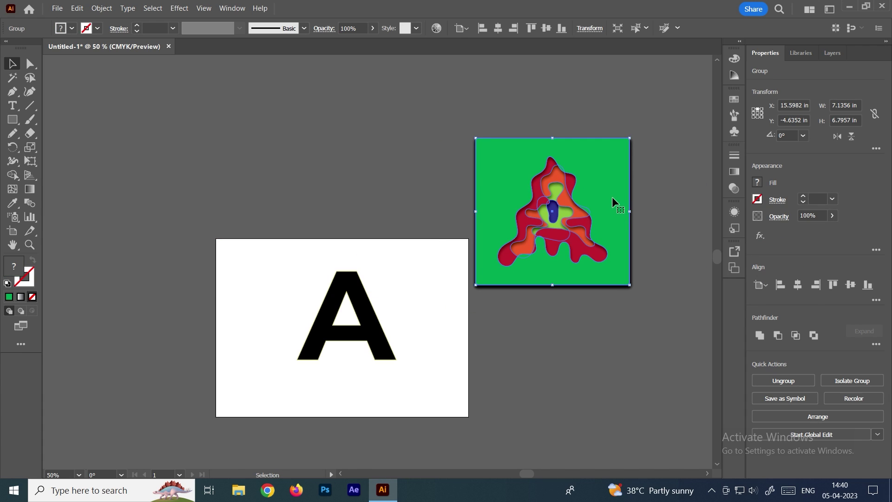
{"action": "left_click_drag", "start_coordinate": [613, 198], "coordinate": [408, 294]}
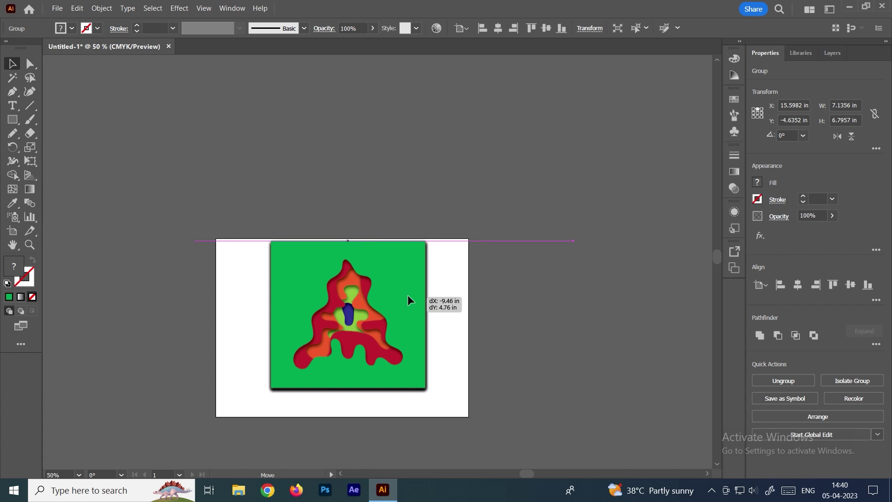
{"action": "left_click", "coordinate": [284, 197]}
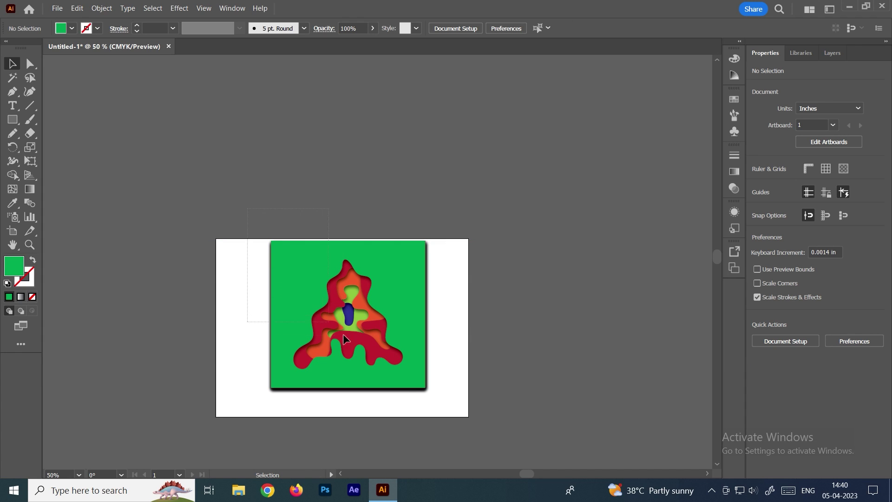
{"action": "left_click_drag", "start_coordinate": [343, 334], "coordinate": [441, 402]}
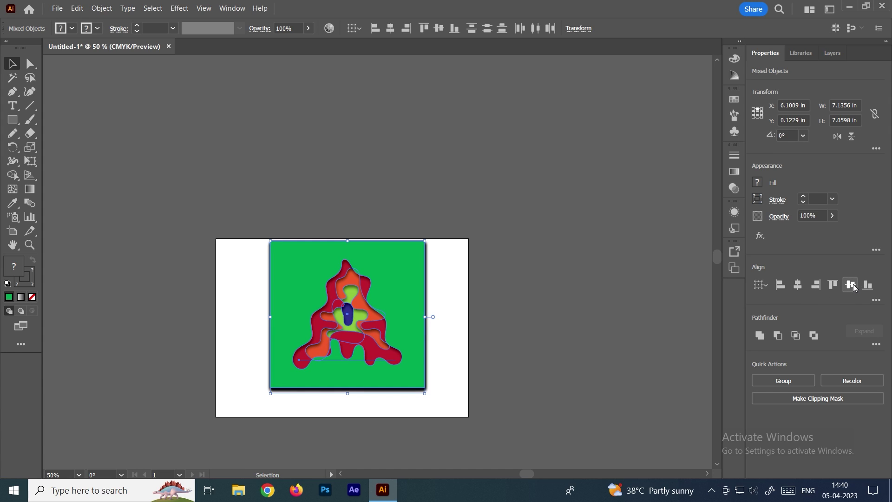
{"action": "left_click", "coordinate": [546, 281]}
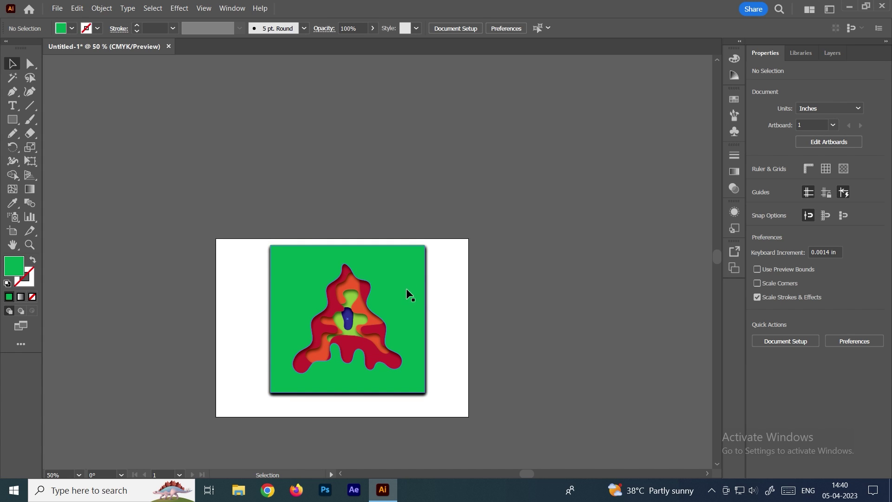
{"action": "left_click", "coordinate": [407, 289]}
Step: Send the artwork group behind the letter A and make a clipping mask with it
{"action": "right_click", "coordinate": [405, 283]}
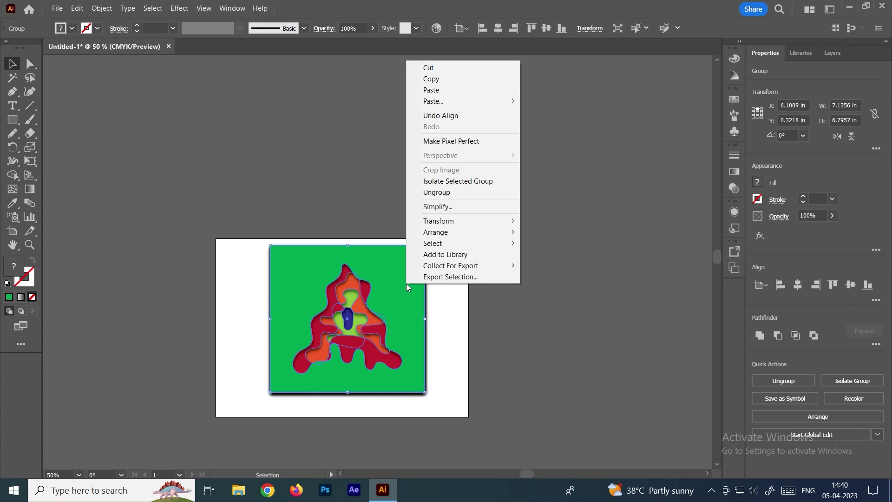
{"action": "mouse_move", "coordinate": [459, 232]}
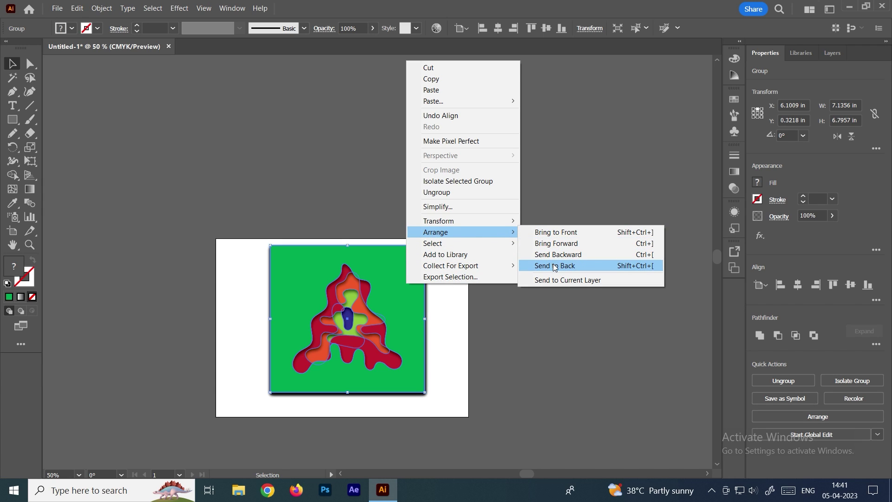
{"action": "left_click", "coordinate": [554, 265]}
{"action": "left_click", "coordinate": [528, 267]}
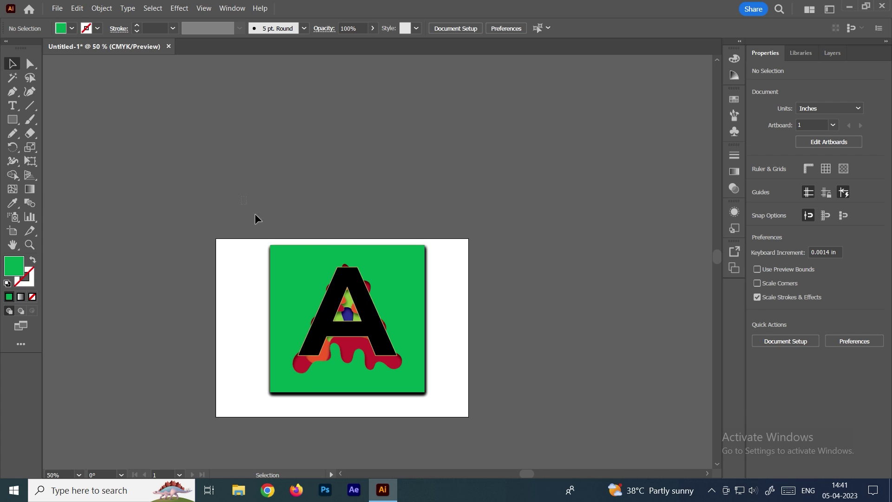
{"action": "left_click_drag", "start_coordinate": [244, 220], "coordinate": [441, 399]}
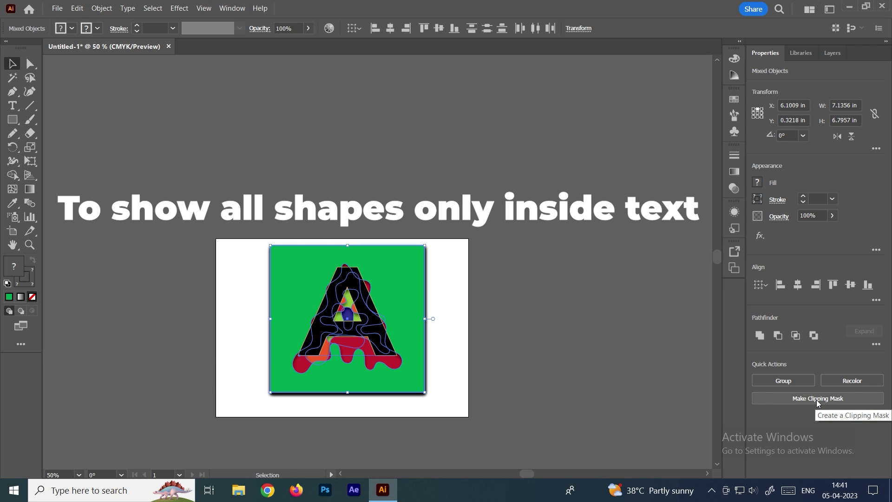
{"action": "left_click", "coordinate": [817, 400]}
{"action": "left_click", "coordinate": [405, 350]}
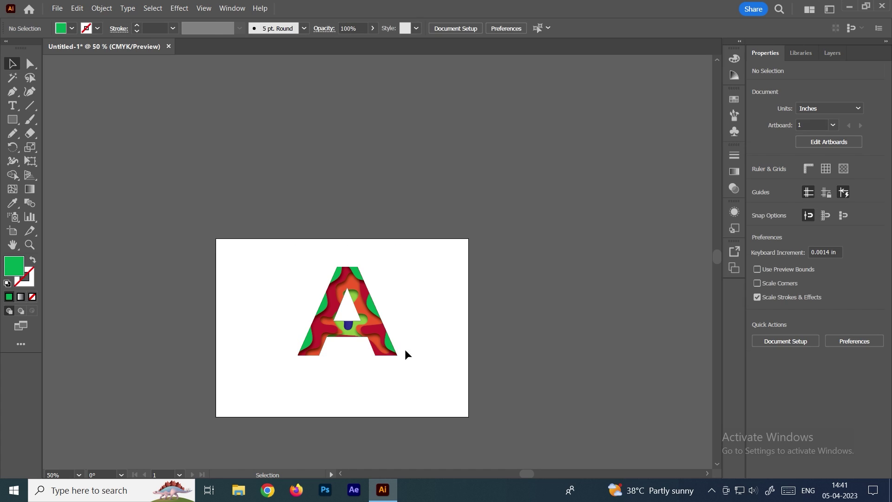
{"action": "scroll", "coordinate": [362, 379], "scroll_direction": "up", "scroll_amount": 2}
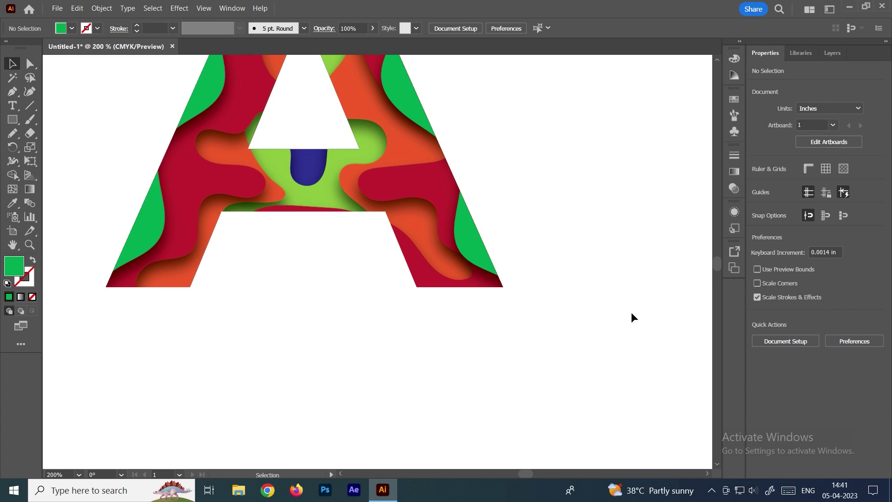
{"action": "left_click_drag", "start_coordinate": [533, 255], "coordinate": [545, 366]}
{"action": "scroll", "coordinate": [584, 263], "scroll_direction": "down", "scroll_amount": 2}
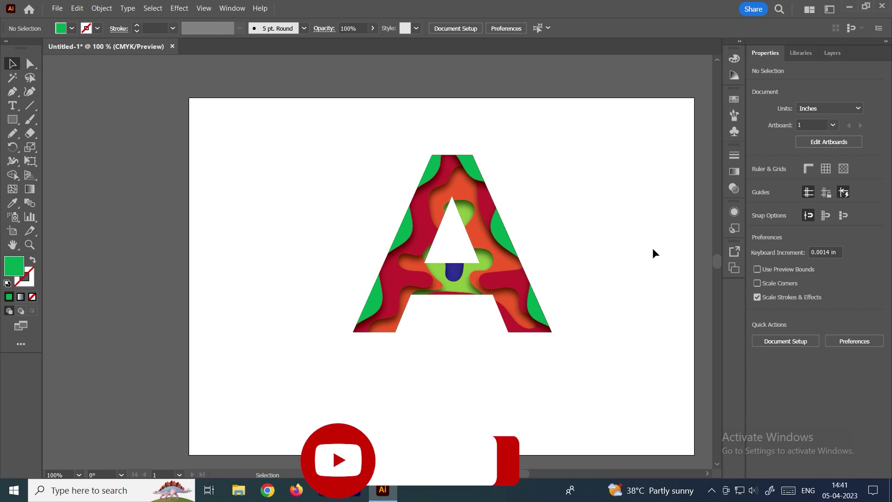